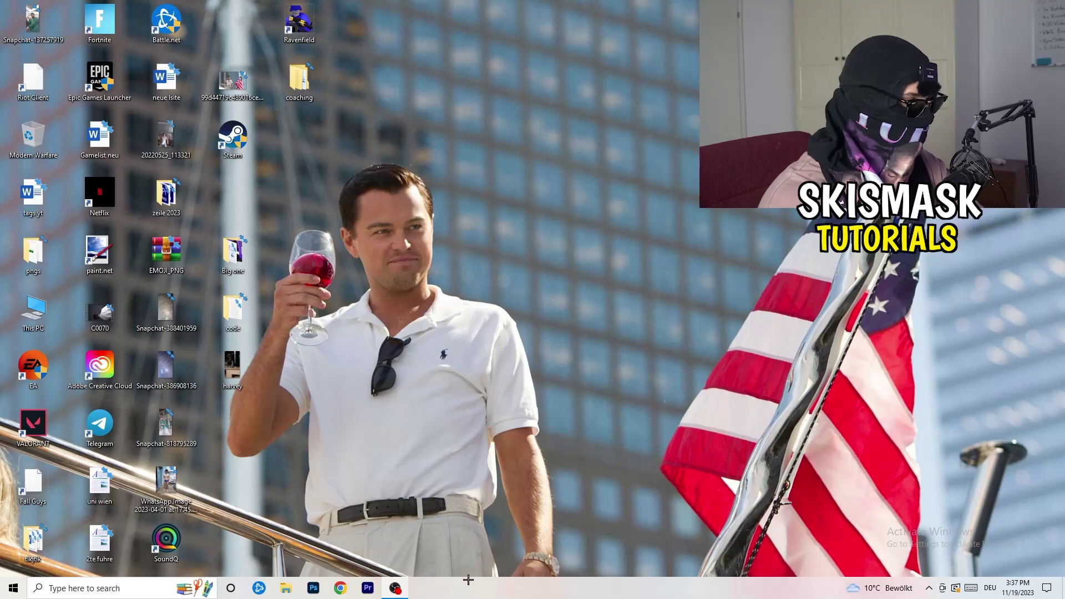
Launch Task Manager from the taskbar and end the Antimalware Service Executable process
{"action": "right_click", "coordinate": [523, 589]}
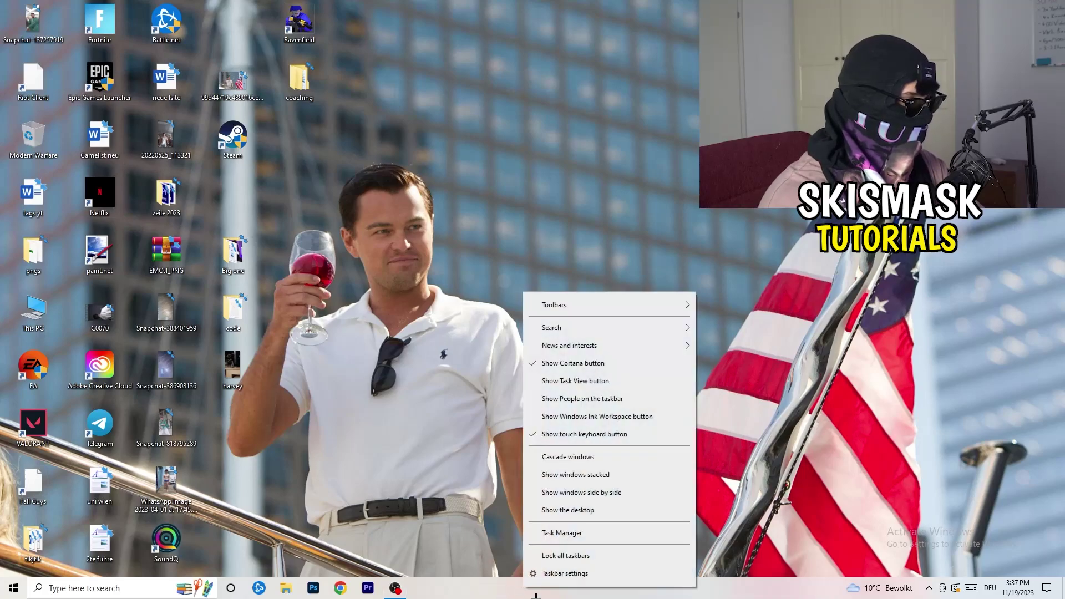
{"action": "left_click", "coordinate": [562, 534]}
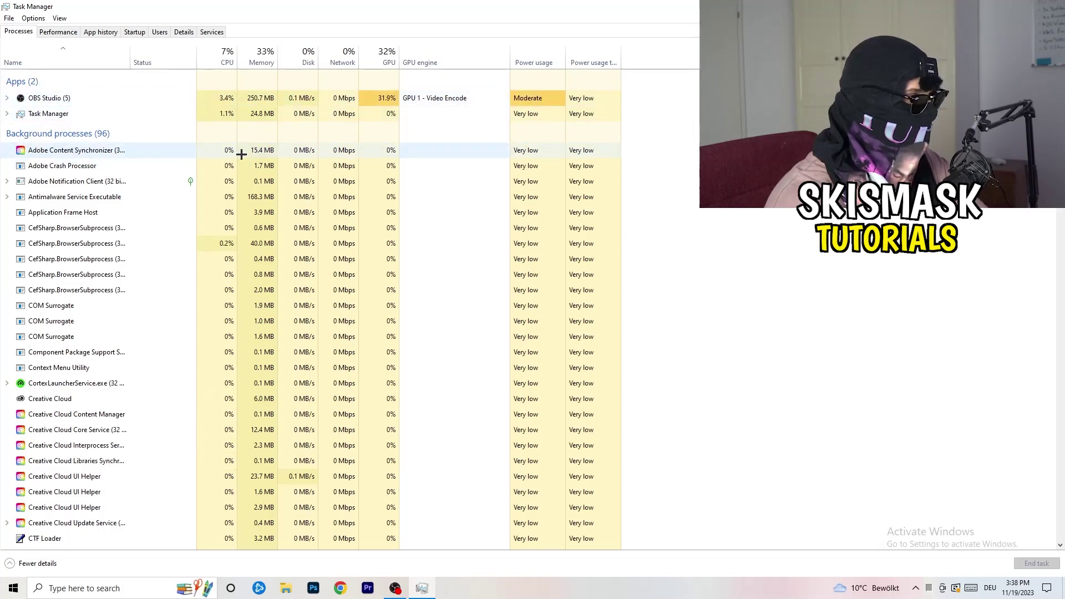
{"action": "right_click", "coordinate": [249, 198]}
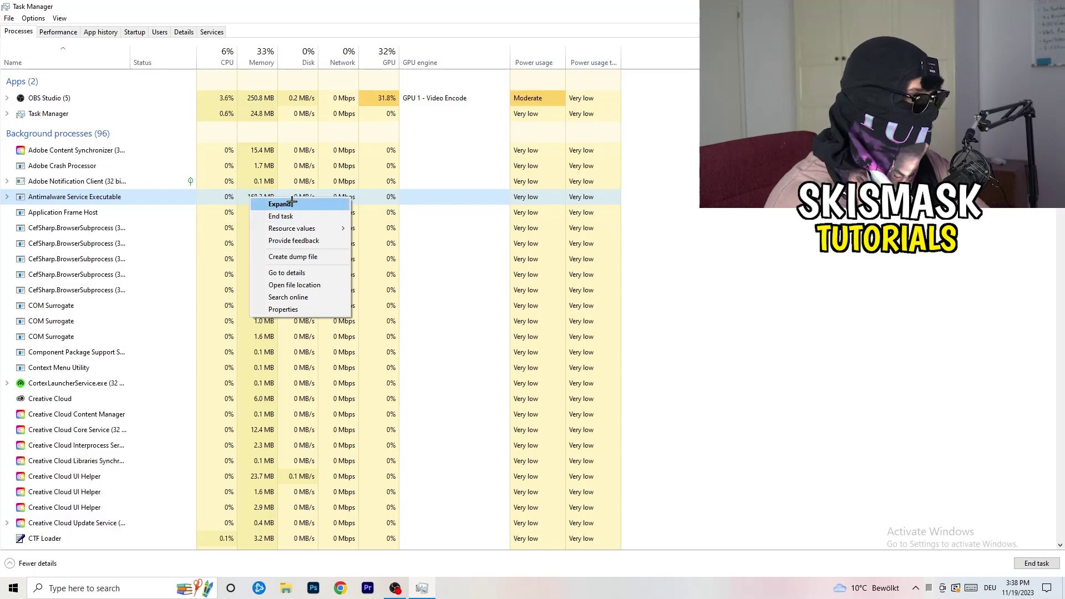
{"action": "mouse_move", "coordinate": [300, 227]}
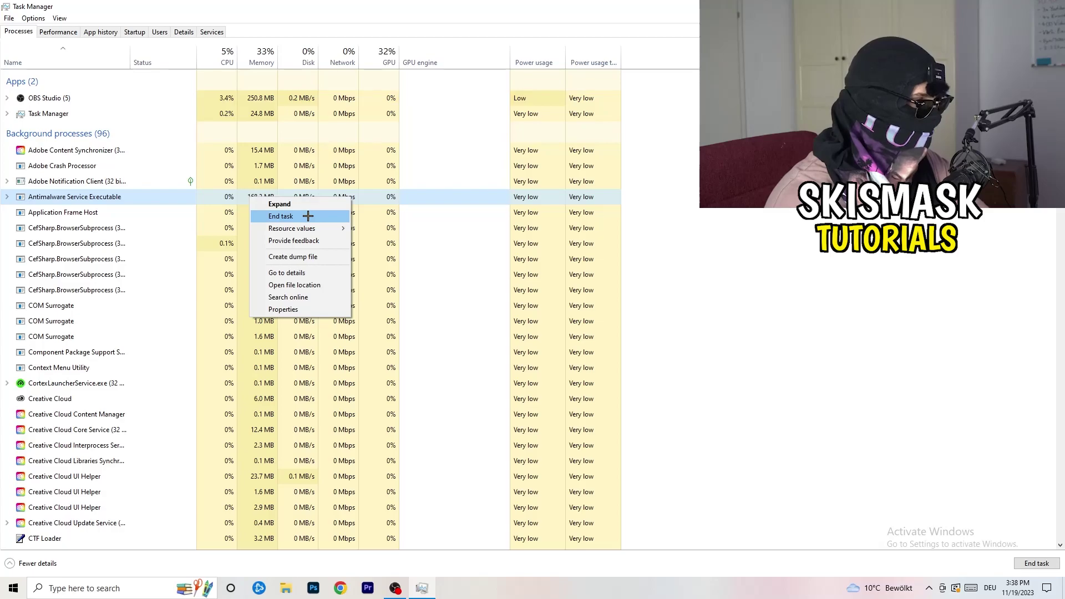
{"action": "left_click", "coordinate": [308, 216]}
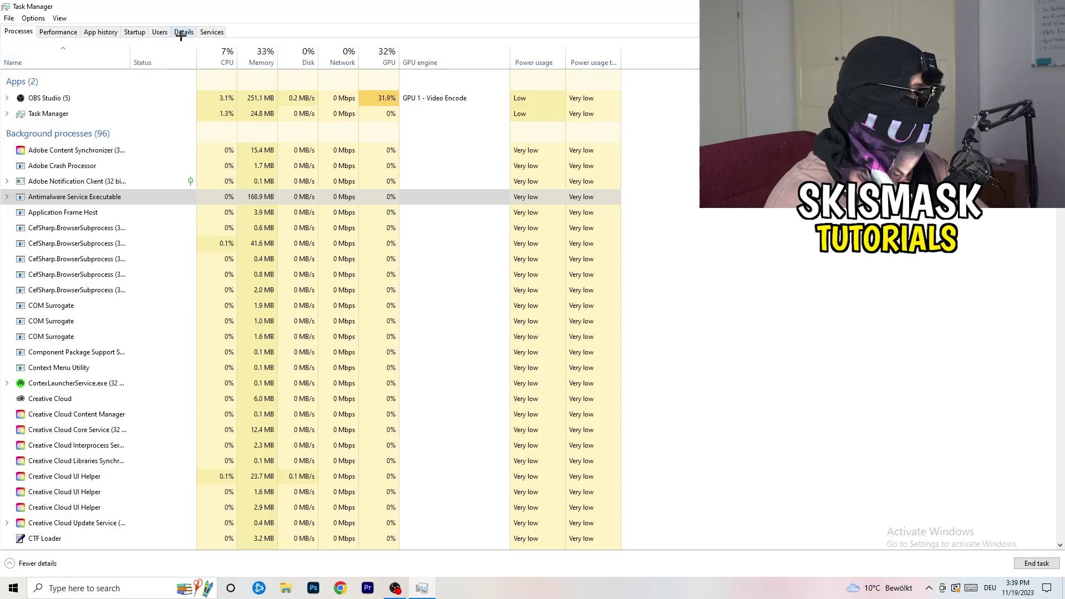
Review the Dropbox, EA and File Association Helper startup entries, leaving them unchanged
{"action": "left_click", "coordinate": [135, 32]}
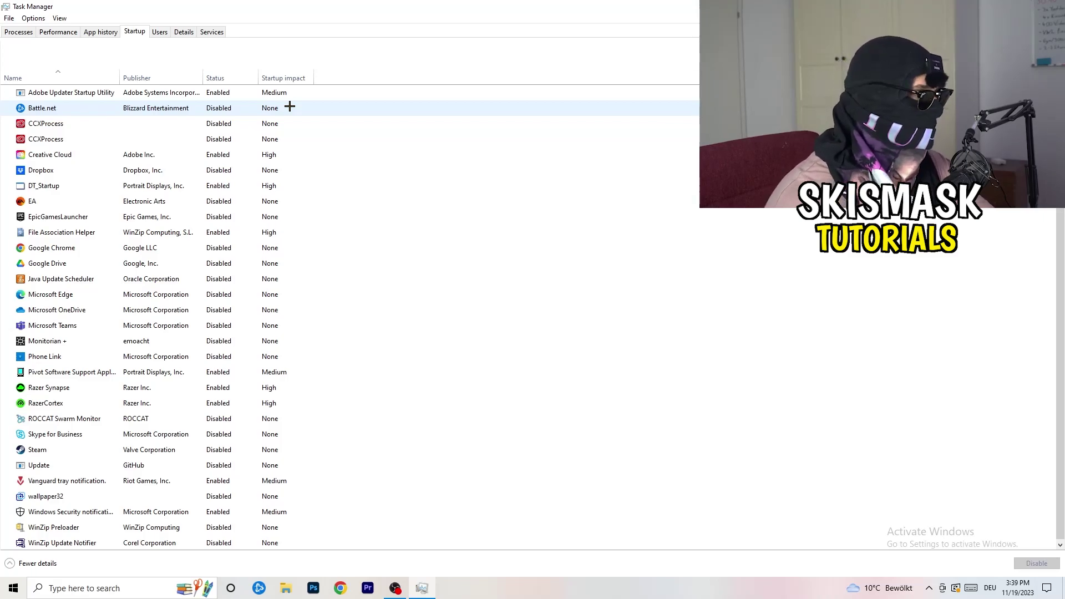
{"action": "right_click", "coordinate": [222, 169]}
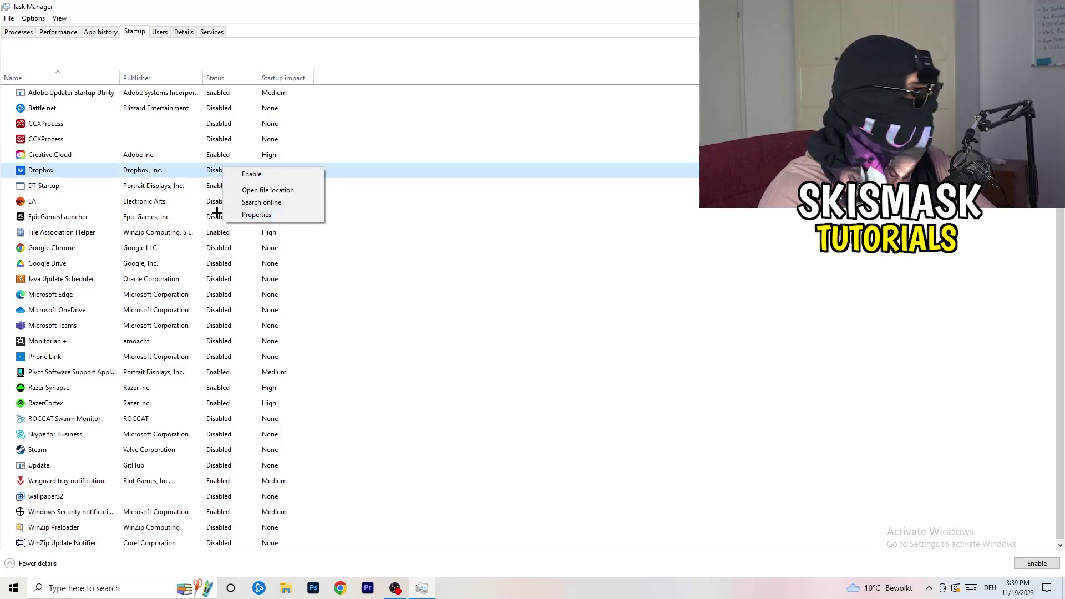
{"action": "left_click", "coordinate": [105, 203]}
{"action": "right_click", "coordinate": [106, 203]}
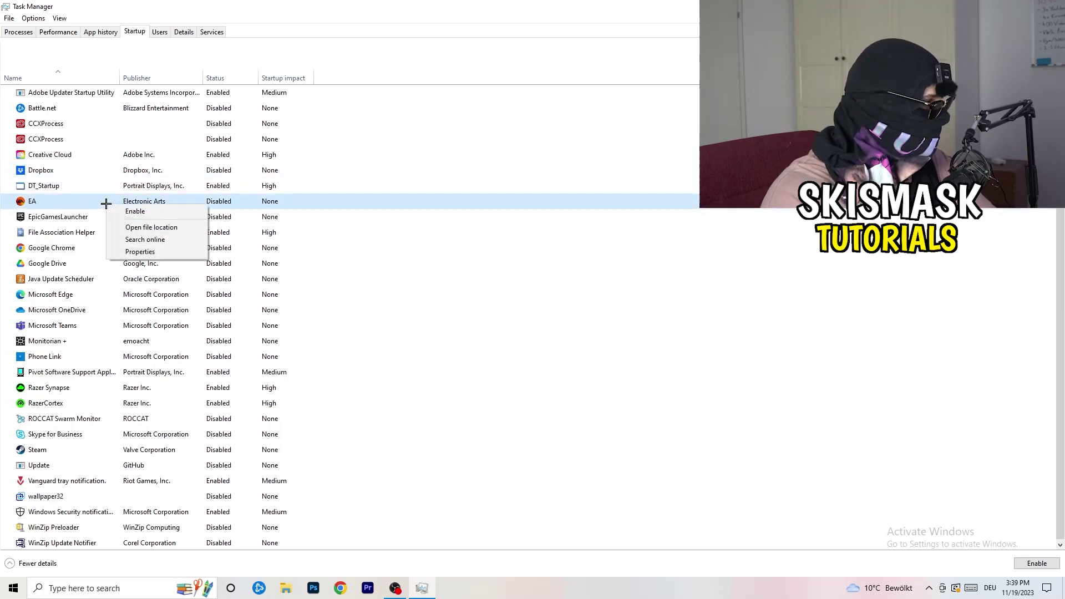
{"action": "left_click", "coordinate": [709, 288]}
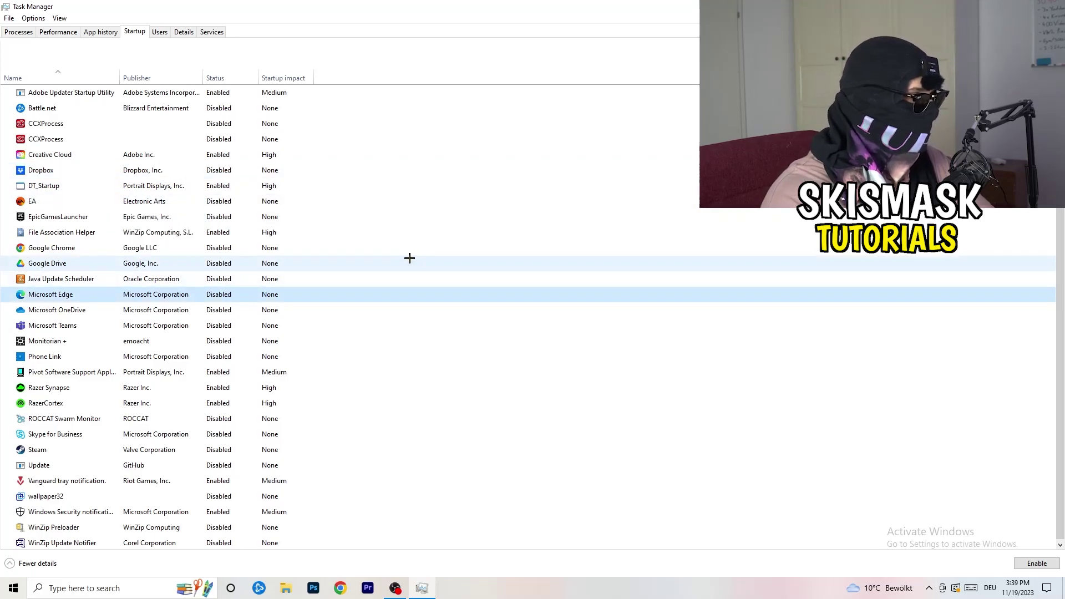
{"action": "right_click", "coordinate": [218, 235]}
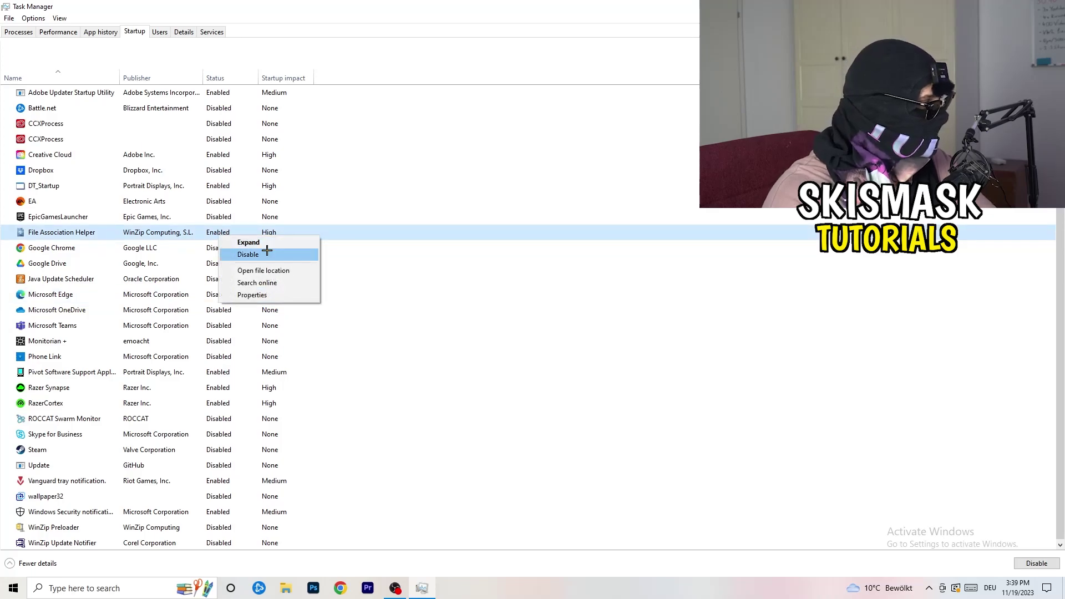
{"action": "left_click", "coordinate": [479, 279]}
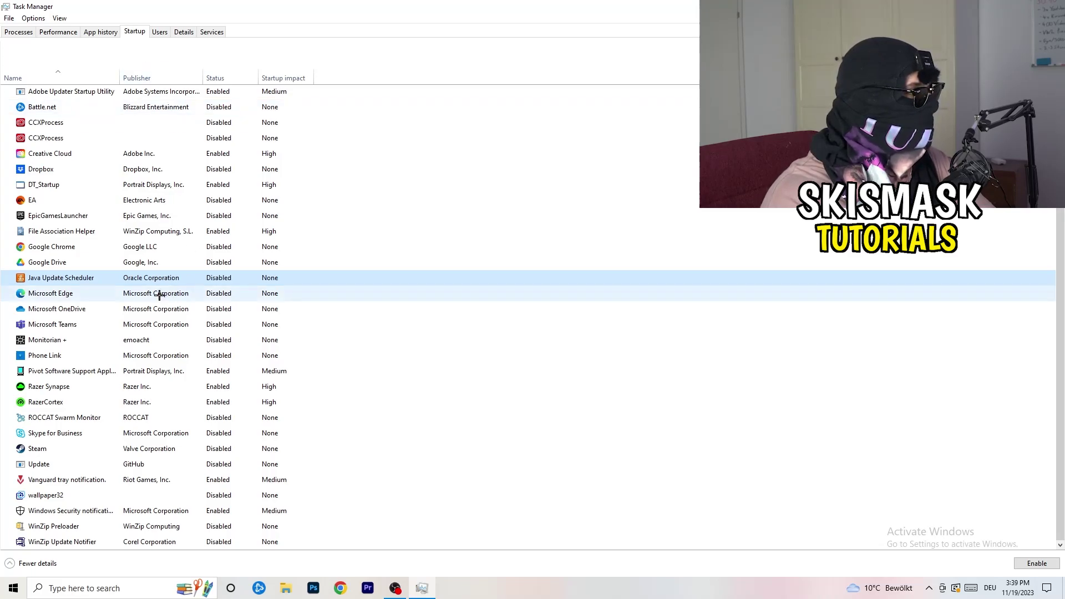
Look over the Performance graphs and the Details process list
{"action": "left_click", "coordinate": [61, 34]}
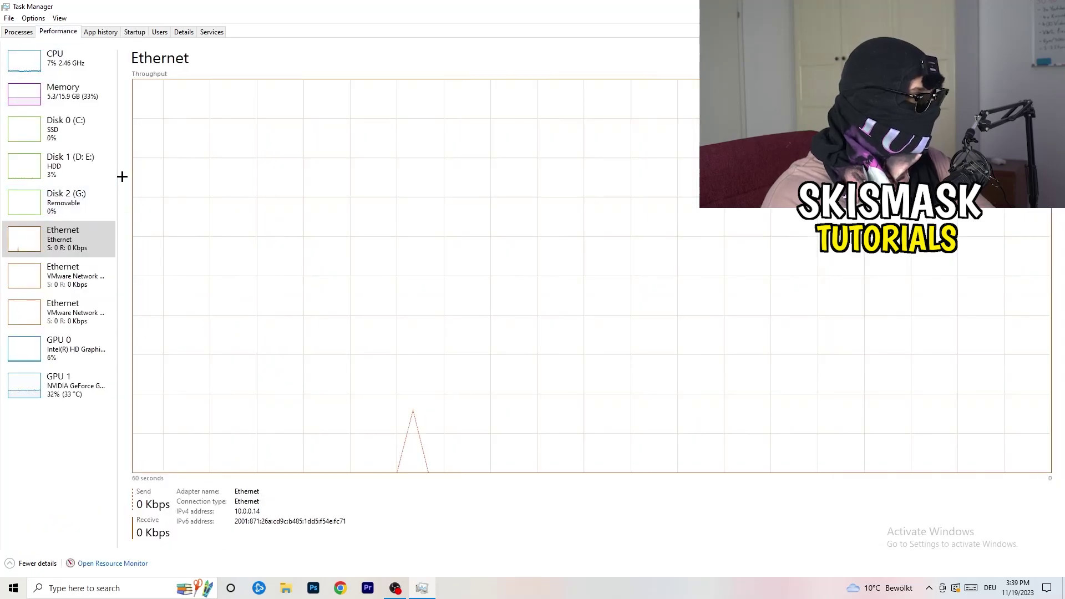
{"action": "left_click", "coordinate": [184, 32]}
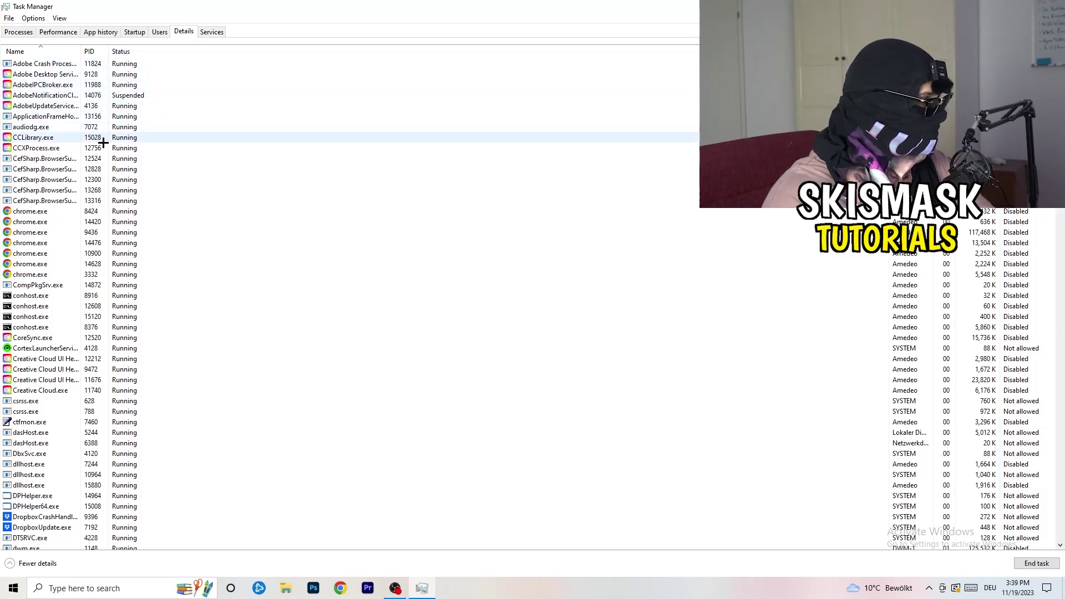
{"action": "scroll", "coordinate": [90, 278], "scroll_direction": "down", "scroll_amount": 6}
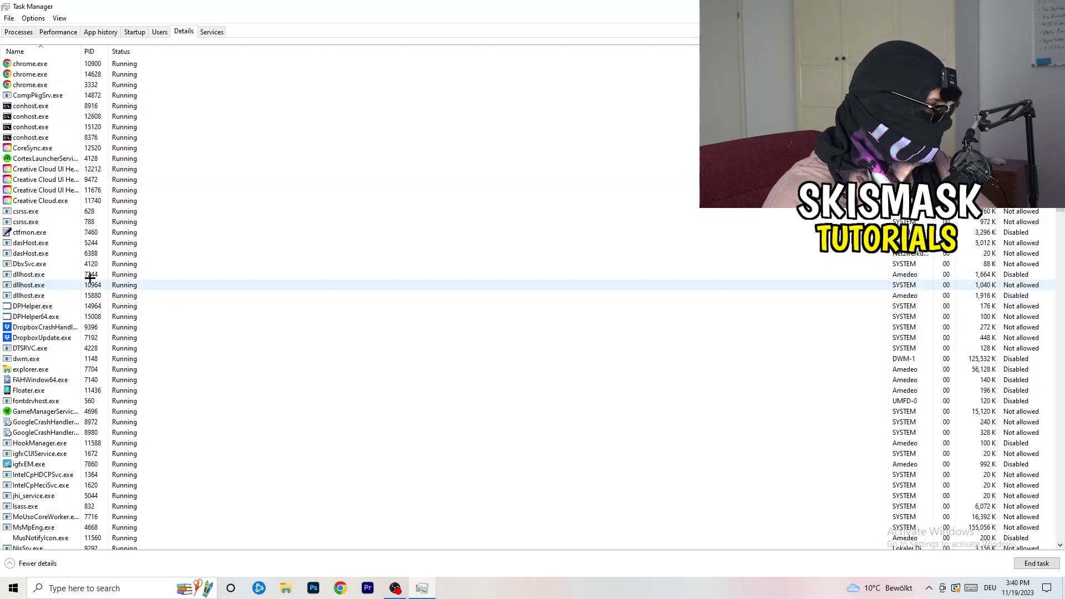
Inspect DropboxCrashHandler's Set priority options without changing them, then close Task Manager
{"action": "right_click", "coordinate": [45, 328]}
{"action": "right_click", "coordinate": [88, 327]}
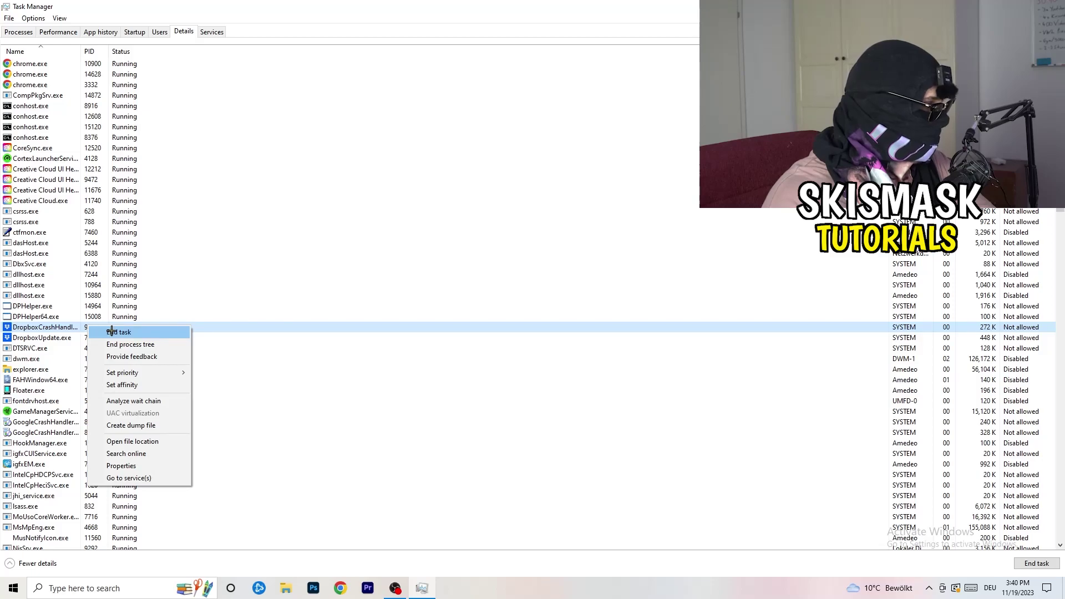
{"action": "right_click", "coordinate": [81, 328]}
{"action": "mouse_move", "coordinate": [131, 375]}
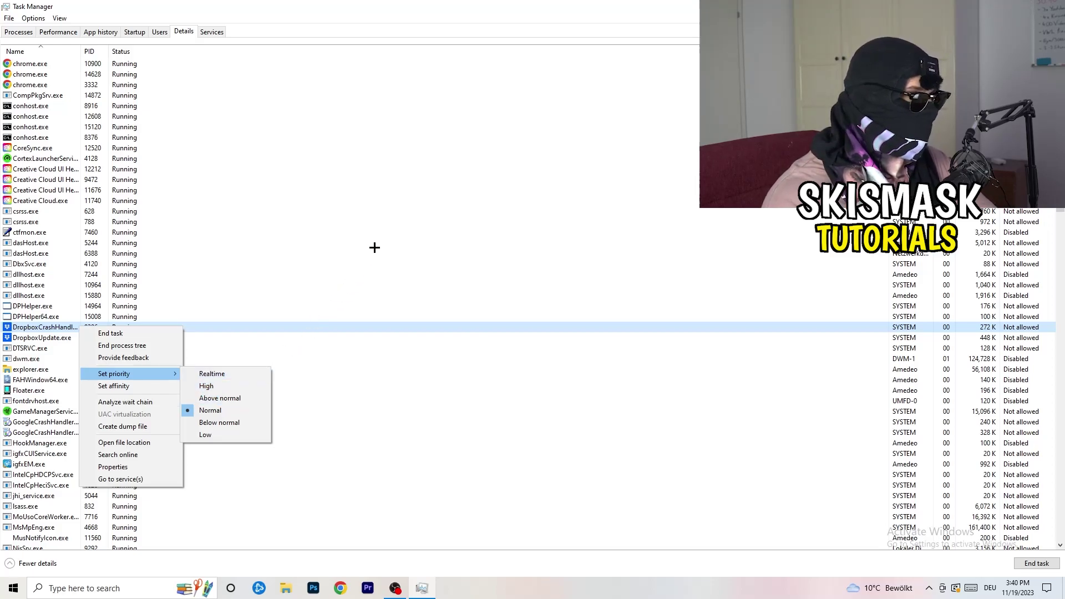
{"action": "left_click", "coordinate": [527, 3]}
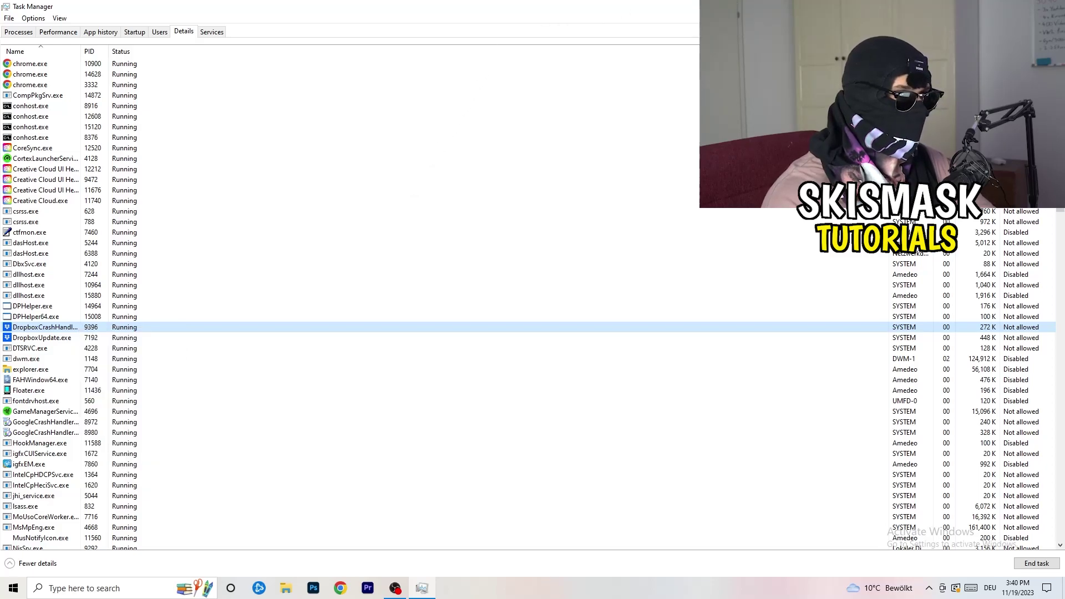
{"action": "key", "text": "alt+F4"}
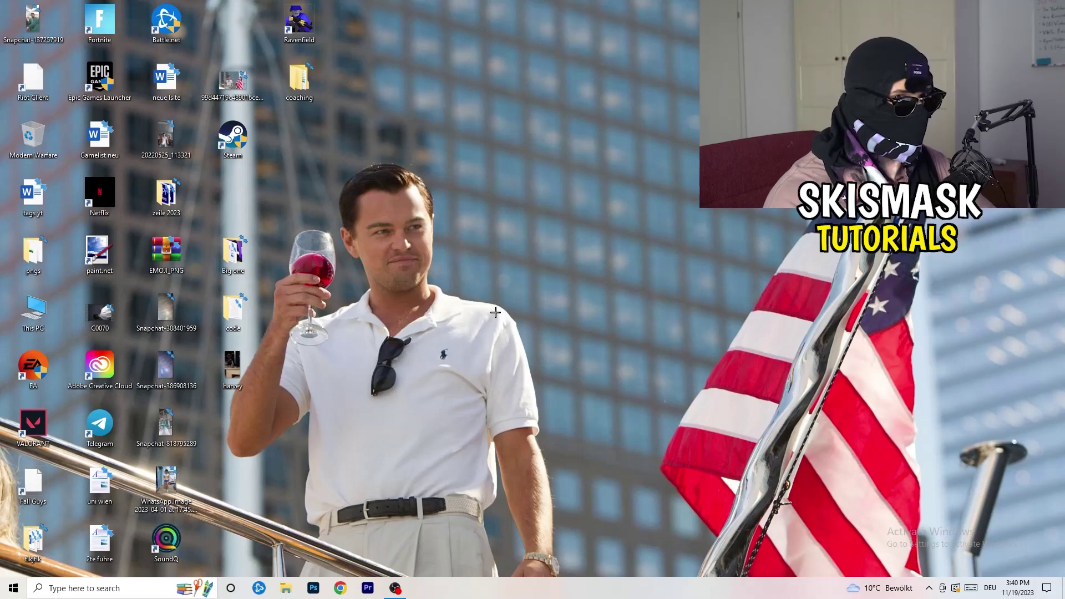
Search the Start menu for 'sett' and launch the Settings app
{"action": "left_click", "coordinate": [13, 588]}
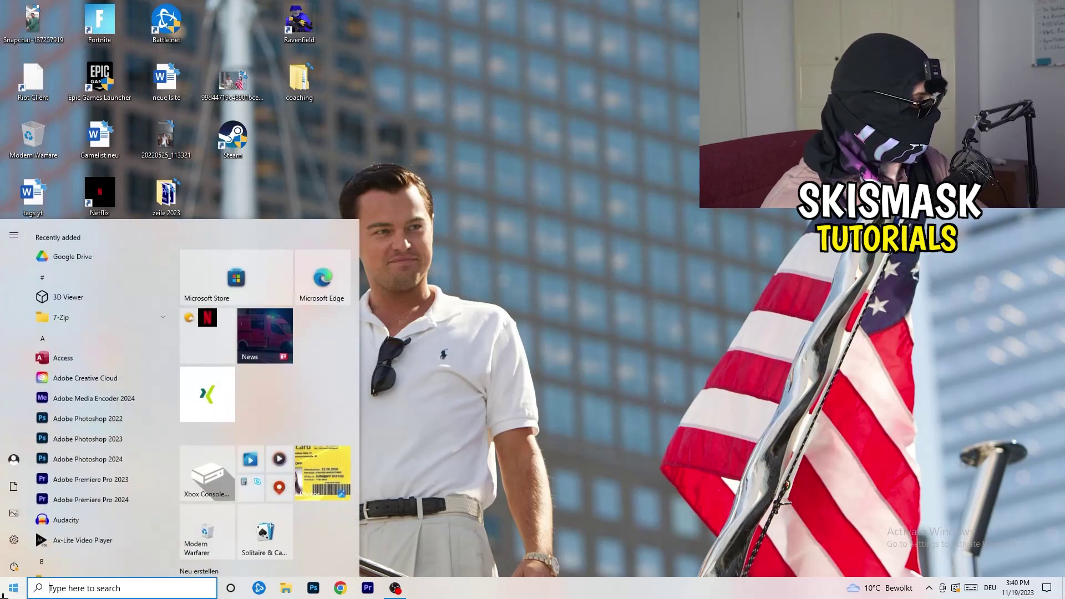
{"action": "type", "text": "sett"}
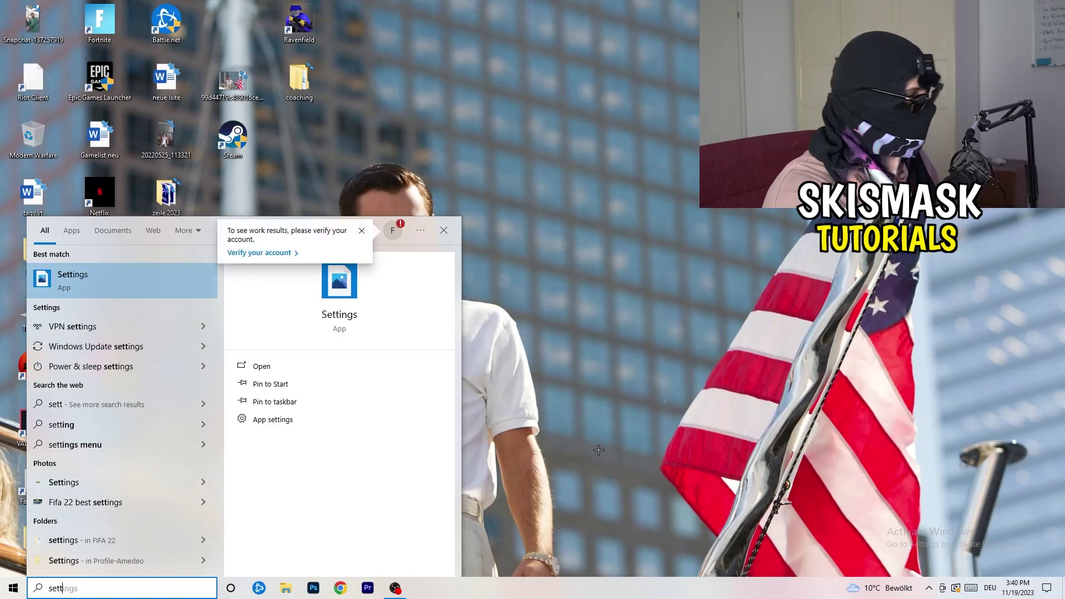
{"action": "key", "text": "Return"}
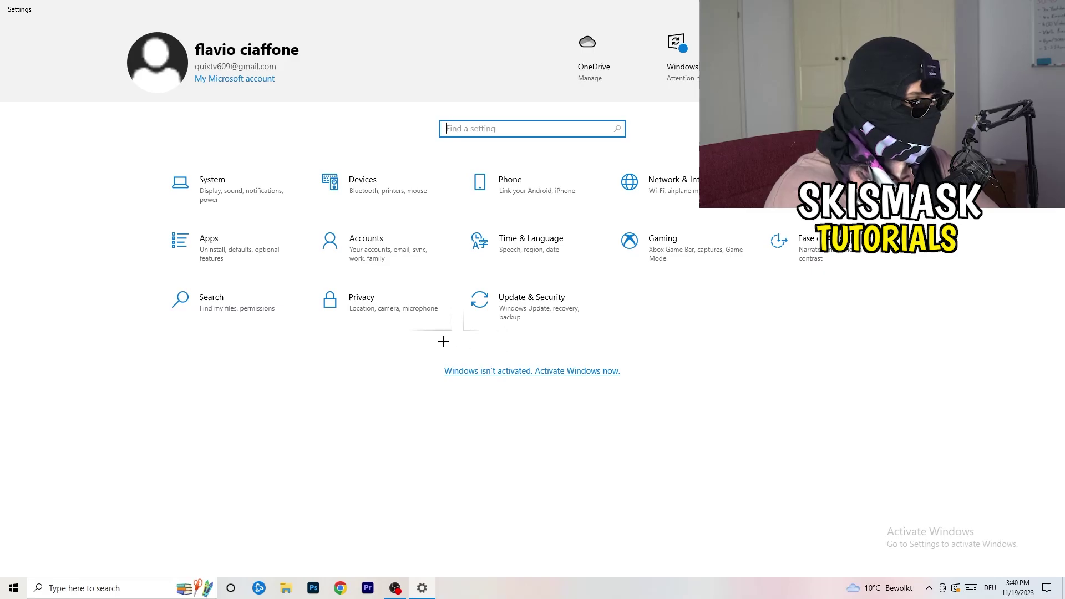
On the System Display page, check the scale and resolution lists, keeping 100% and 1920 × 1080
{"action": "left_click", "coordinate": [242, 199]}
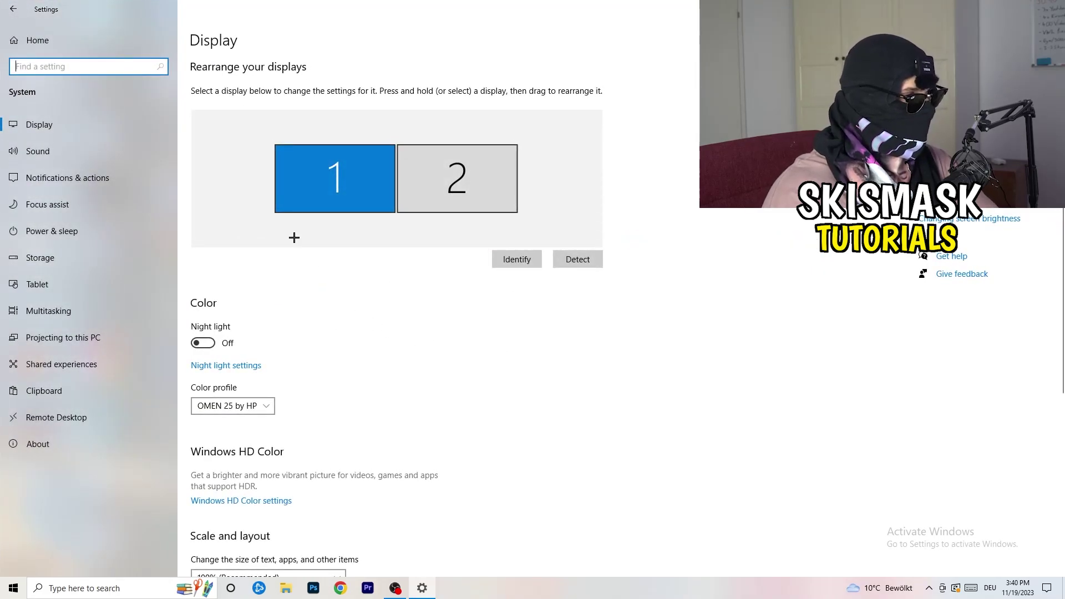
{"action": "left_click", "coordinate": [254, 39]}
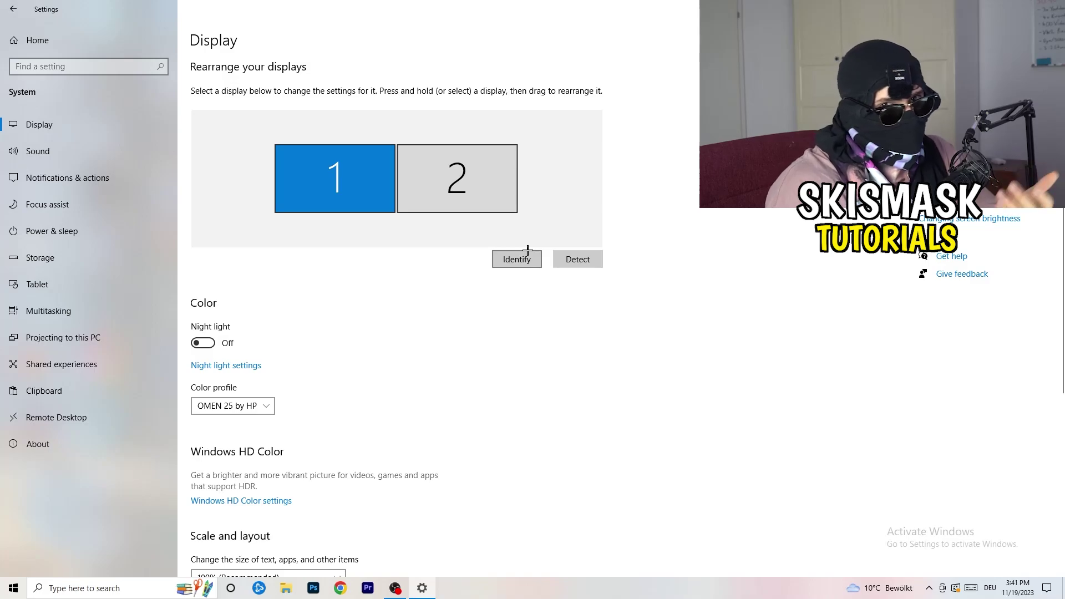
{"action": "scroll", "coordinate": [376, 304], "scroll_direction": "down", "scroll_amount": 4}
{"action": "scroll", "coordinate": [377, 305], "scroll_direction": "up", "scroll_amount": 4}
{"action": "scroll", "coordinate": [376, 305], "scroll_direction": "down", "scroll_amount": 4}
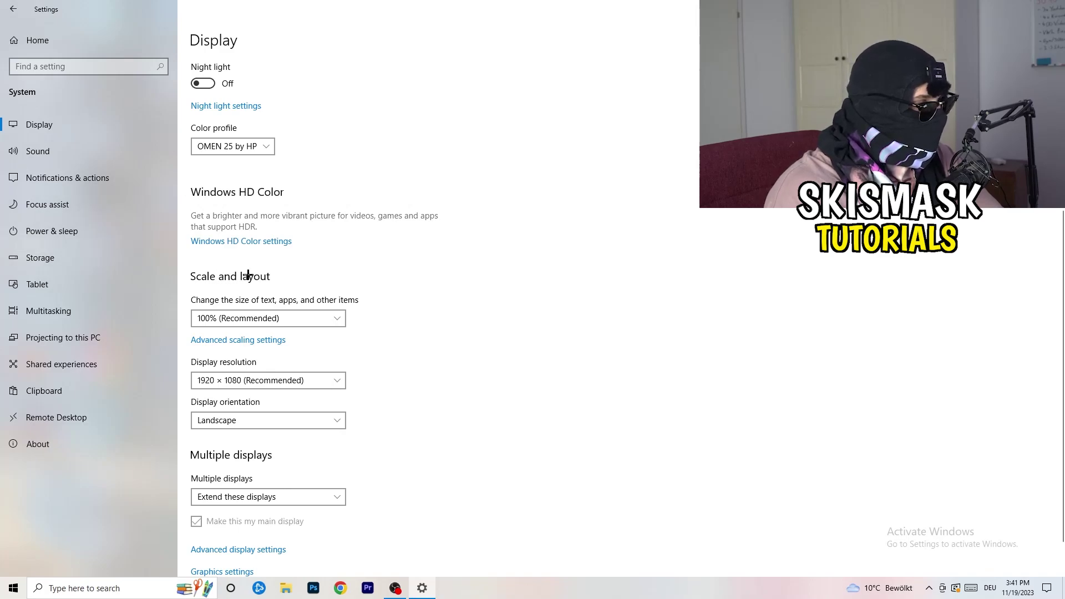
{"action": "left_click", "coordinate": [327, 316]}
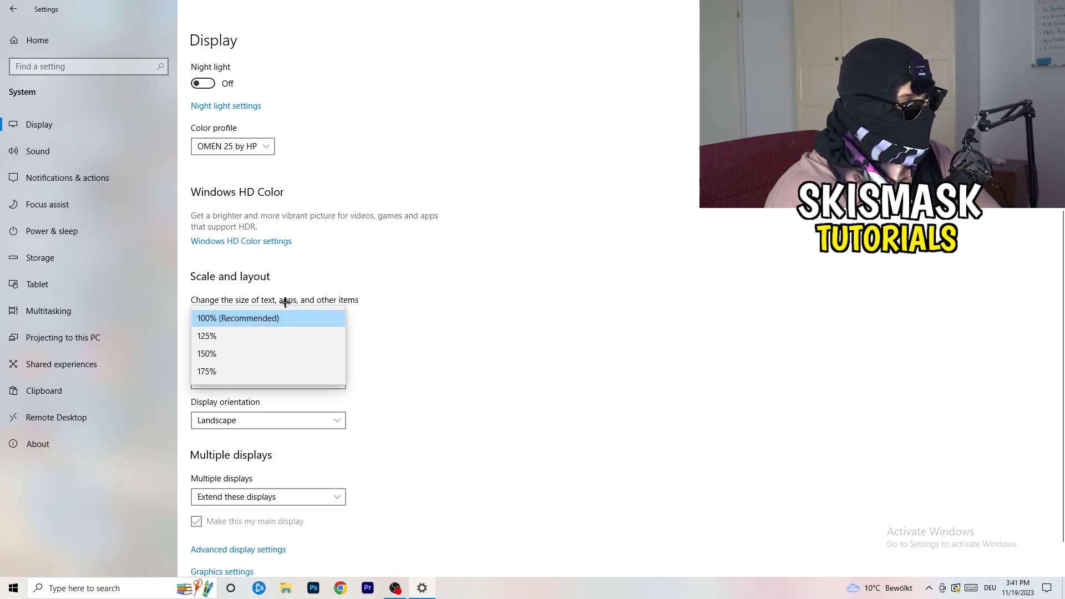
{"action": "left_click", "coordinate": [379, 299]}
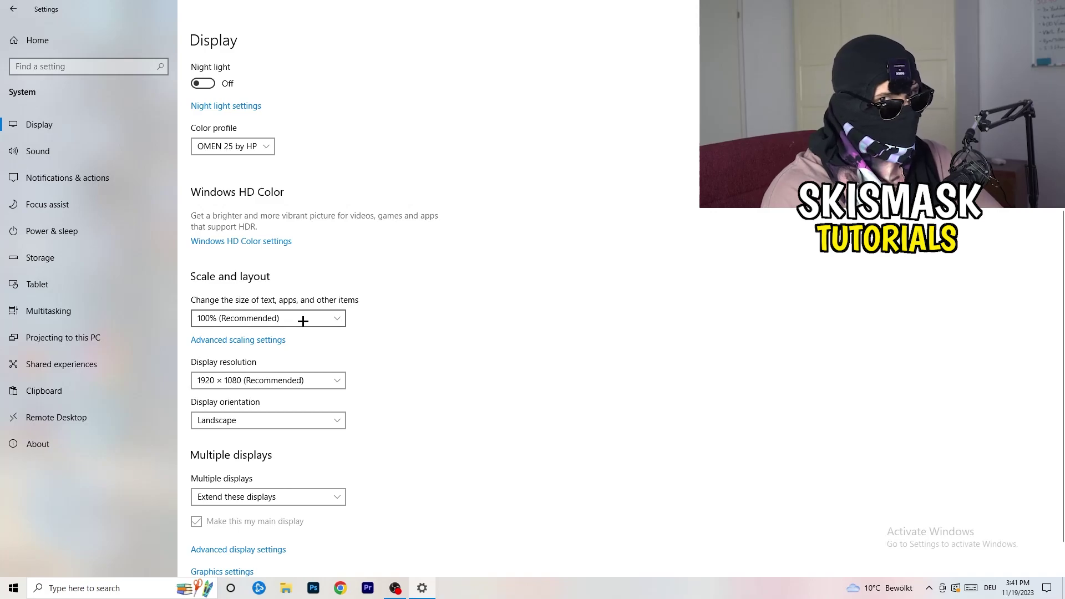
{"action": "scroll", "coordinate": [292, 324], "scroll_direction": "down", "scroll_amount": 2}
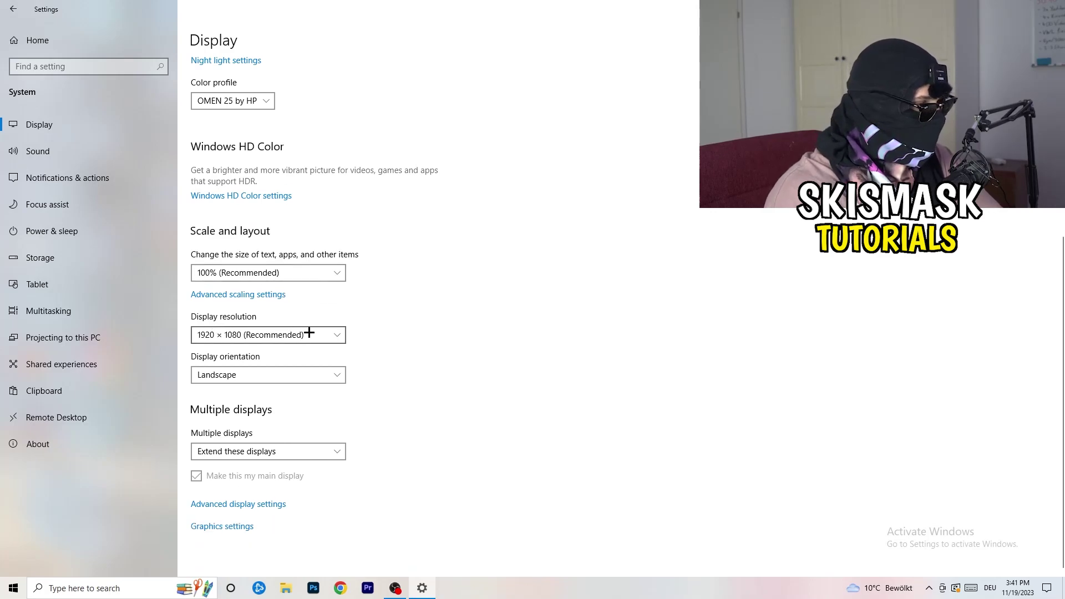
{"action": "key", "text": "alt+Down"}
{"action": "key", "text": "Escape"}
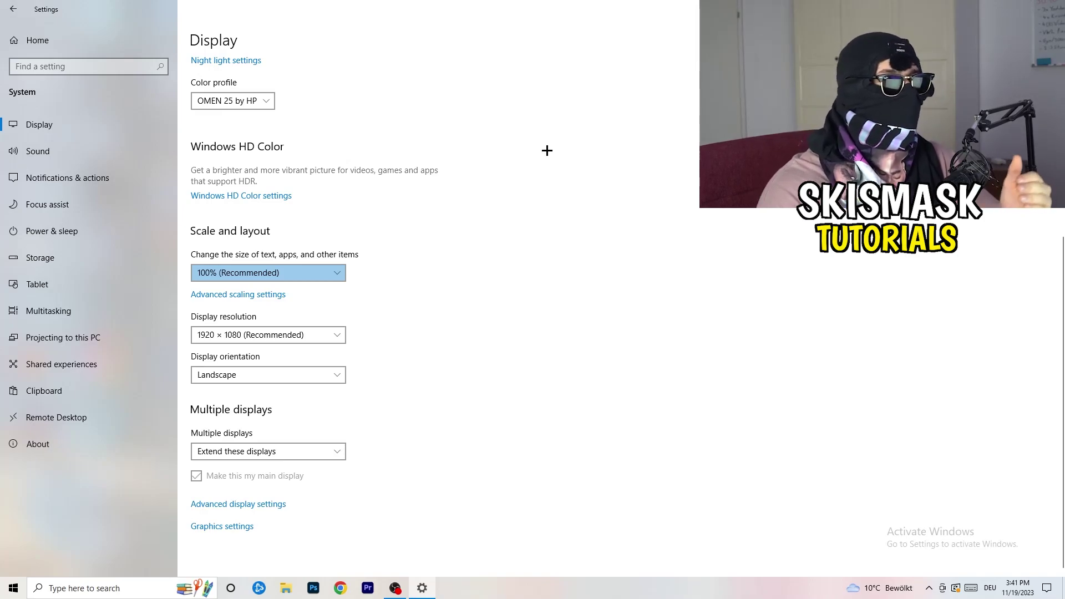
{"action": "left_click", "coordinate": [340, 335]}
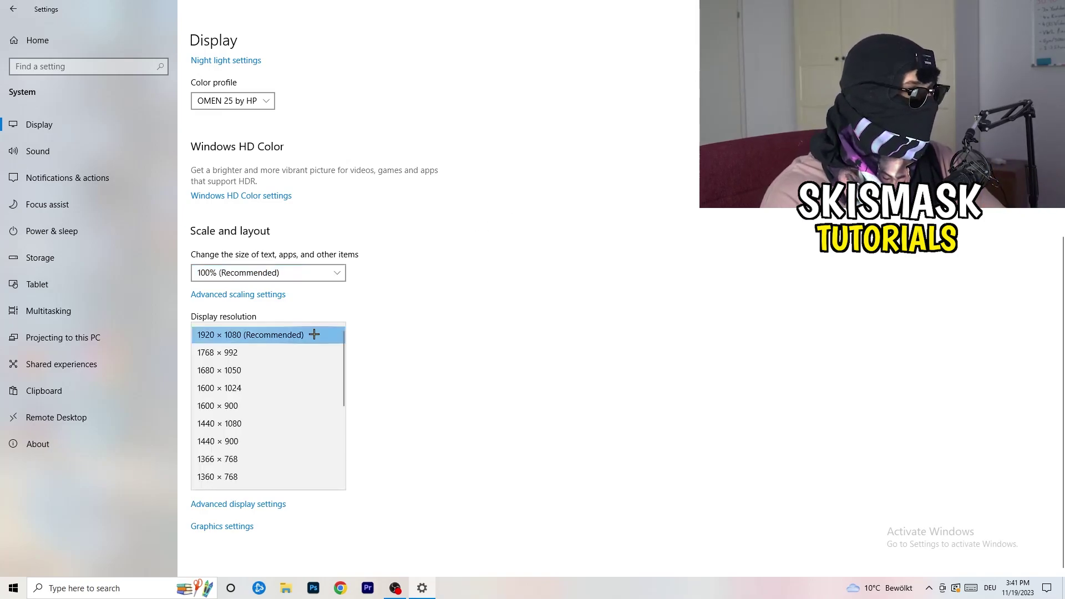
{"action": "left_click", "coordinate": [385, 316]}
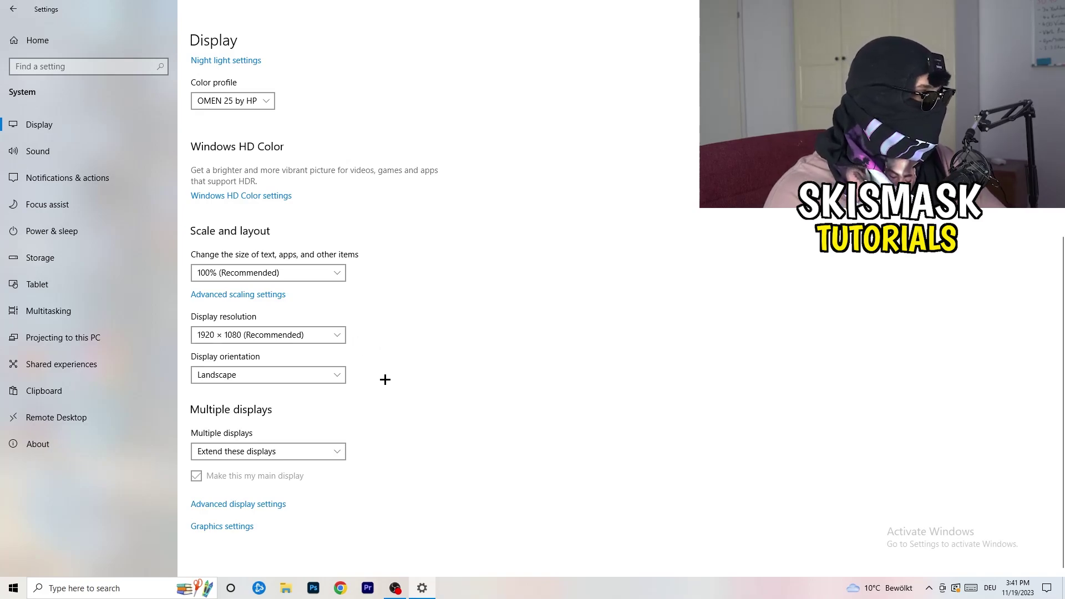
Go to the Storage page and follow the 'Configure Storage Sense or run it now' link
{"action": "left_click", "coordinate": [102, 258]}
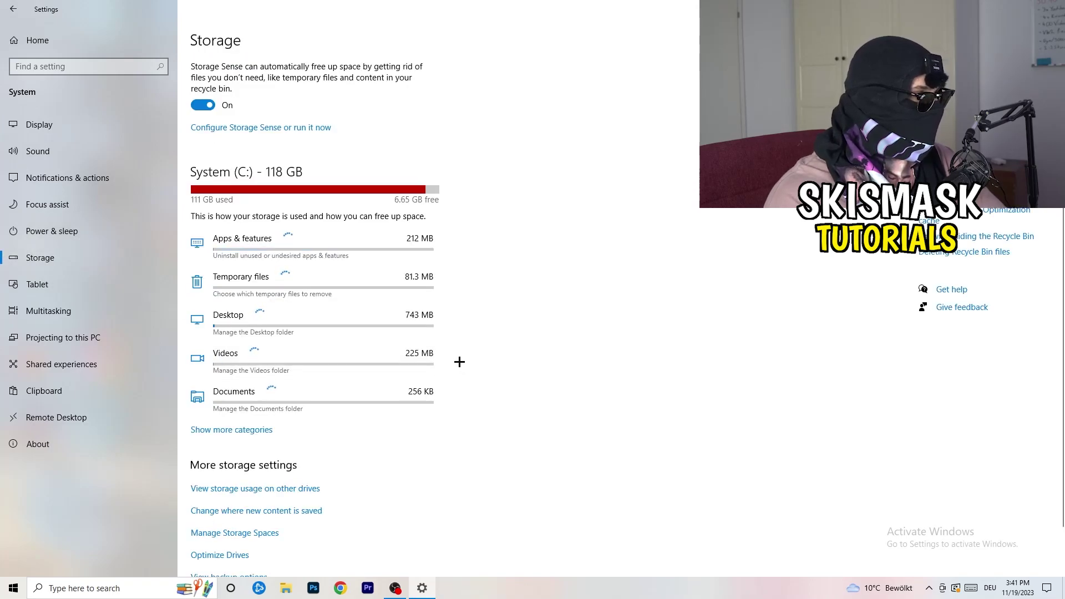
{"action": "scroll", "coordinate": [459, 361], "scroll_direction": "down", "scroll_amount": 2}
{"action": "scroll", "coordinate": [463, 363], "scroll_direction": "up", "scroll_amount": 2}
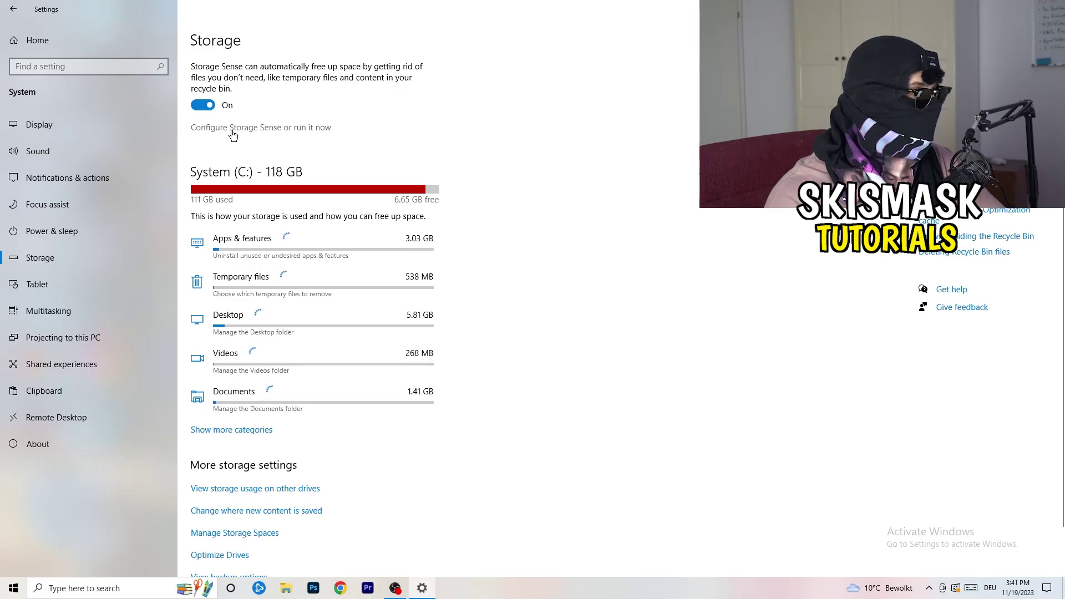
{"action": "left_click", "coordinate": [233, 131]}
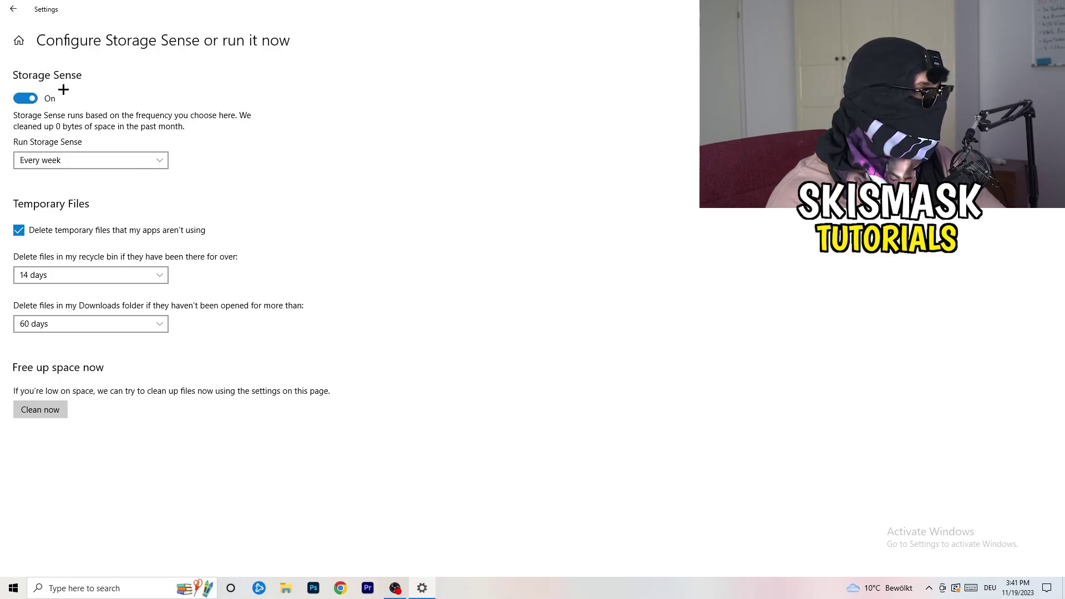
Keep Storage Sense weekly and recycle bin cleanup at 14 days, but stop deleting unused temporary files
{"action": "left_click", "coordinate": [41, 160]}
{"action": "left_click", "coordinate": [80, 158]}
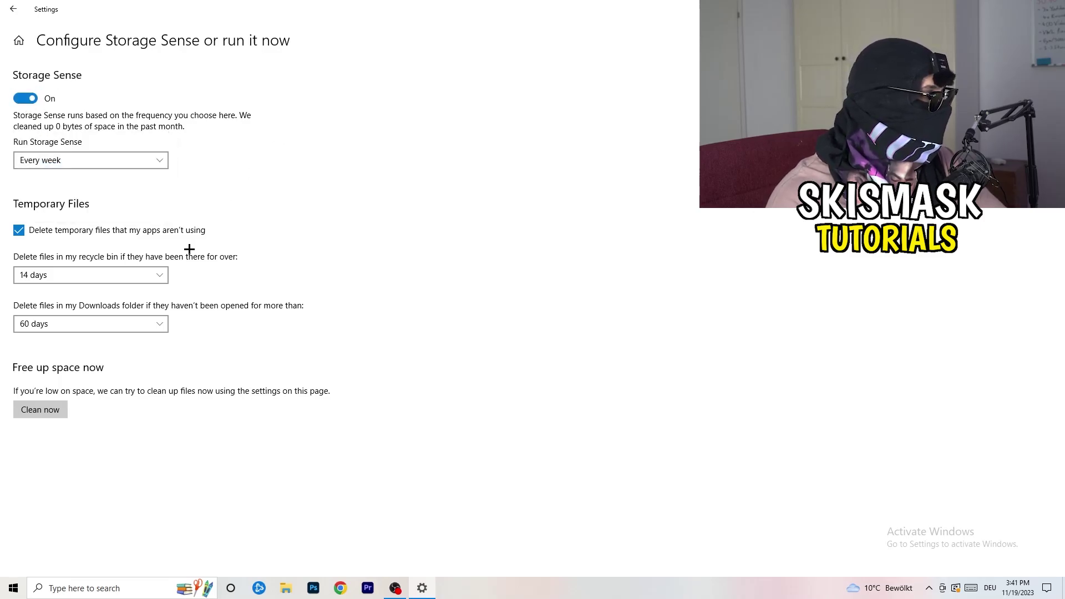
{"action": "left_click", "coordinate": [146, 236]}
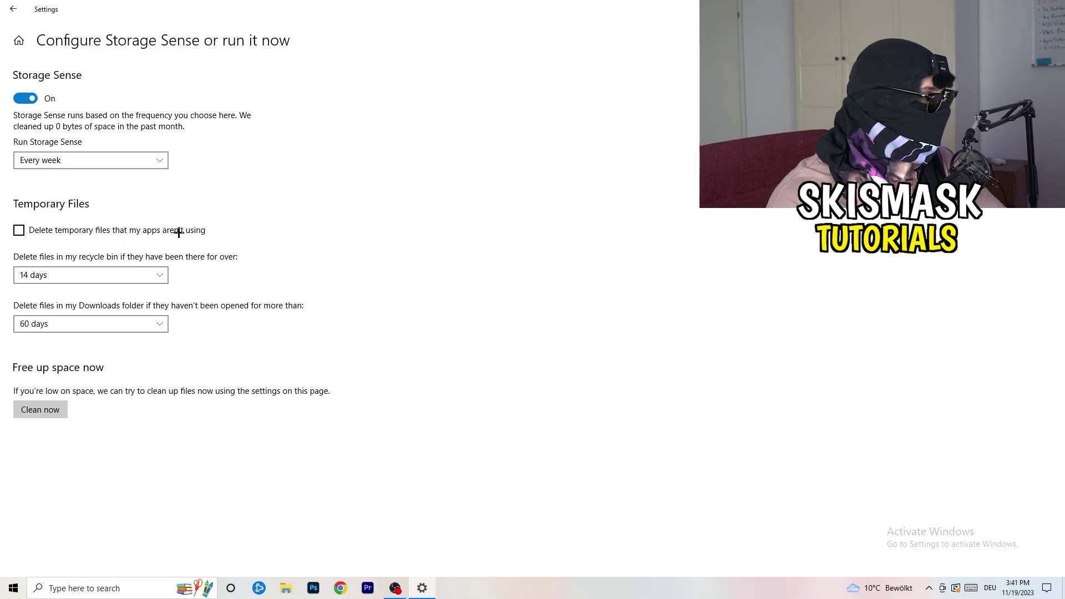
{"action": "left_click", "coordinate": [66, 272]}
{"action": "left_click", "coordinate": [202, 346]}
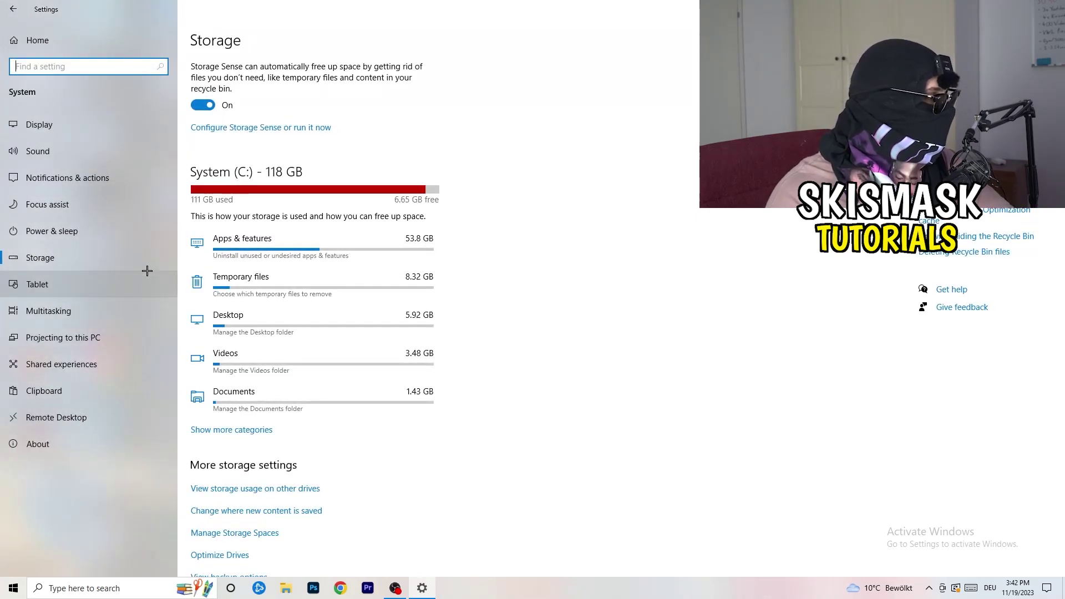
On Power & sleep, review the additional power plans and close Power Options, keeping Balanced
{"action": "left_click", "coordinate": [124, 238]}
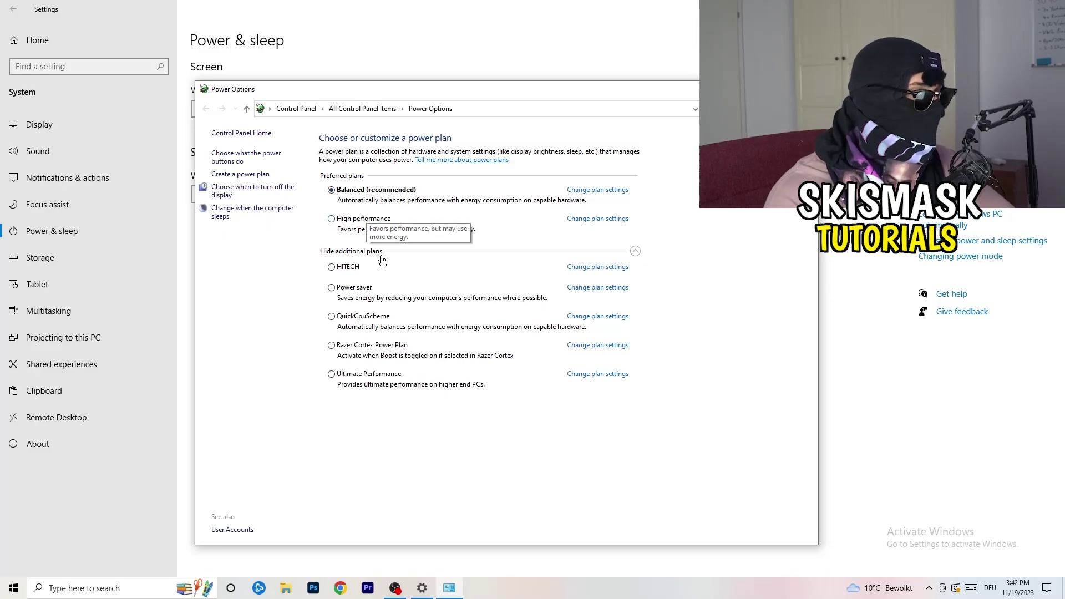
{"action": "left_click", "coordinate": [636, 251]}
{"action": "left_click", "coordinate": [636, 251]}
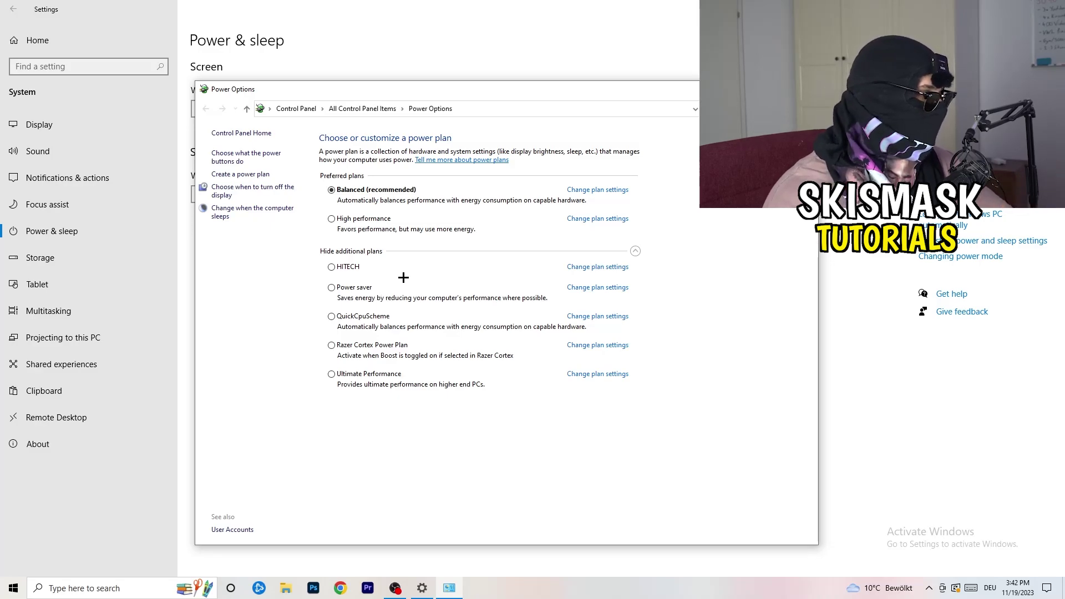
{"action": "left_click", "coordinate": [805, 88]}
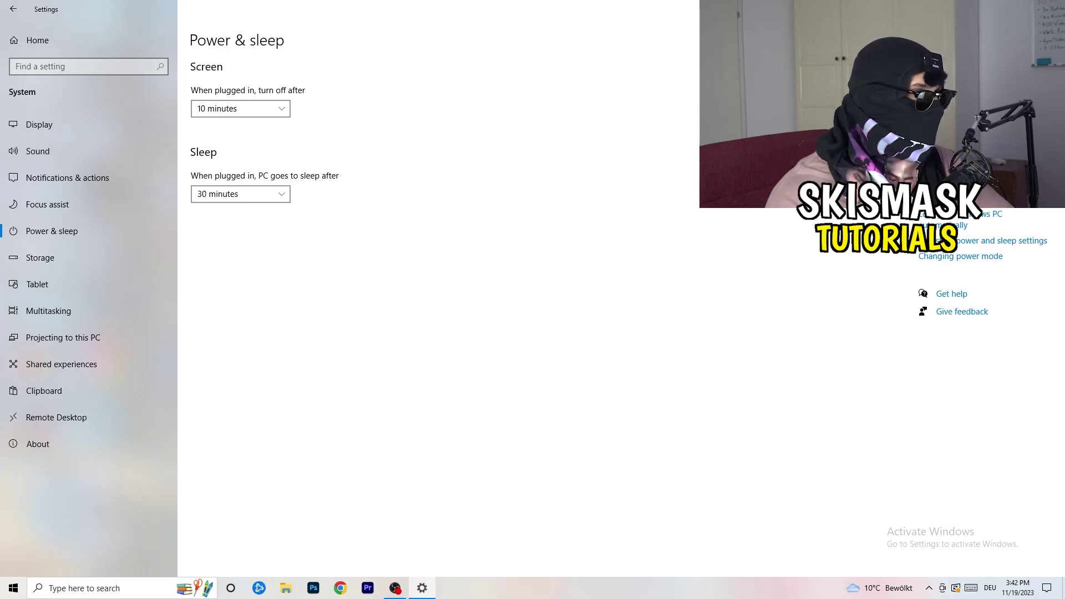
Close Settings, move the Steam shortcut into open desktop space, and open its Properties
{"action": "key", "text": "alt+F4"}
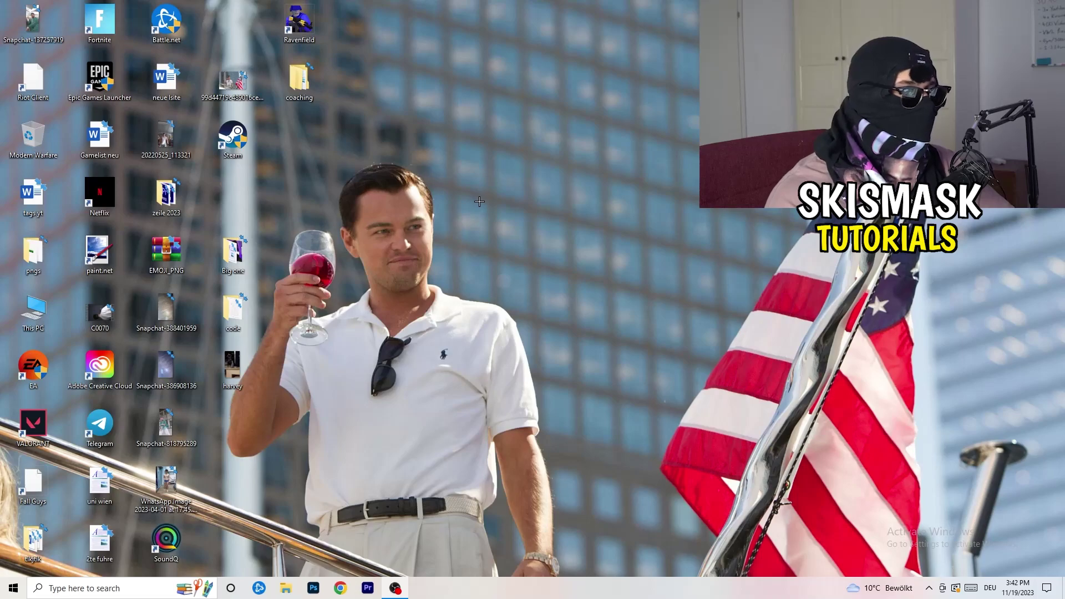
{"action": "left_click_drag", "start_coordinate": [236, 143], "coordinate": [568, 201]}
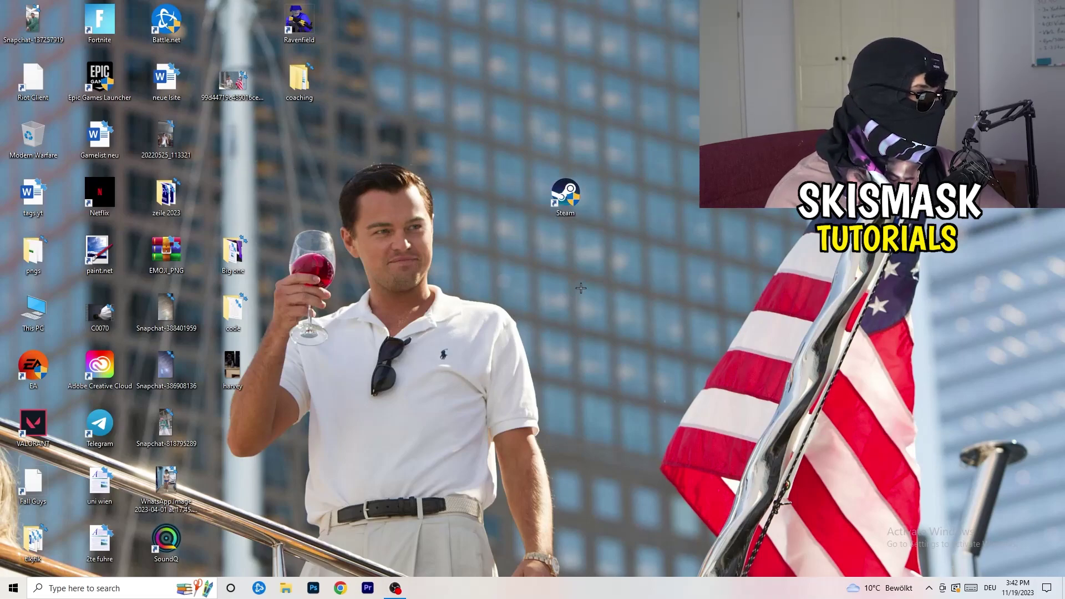
{"action": "right_click", "coordinate": [557, 200]}
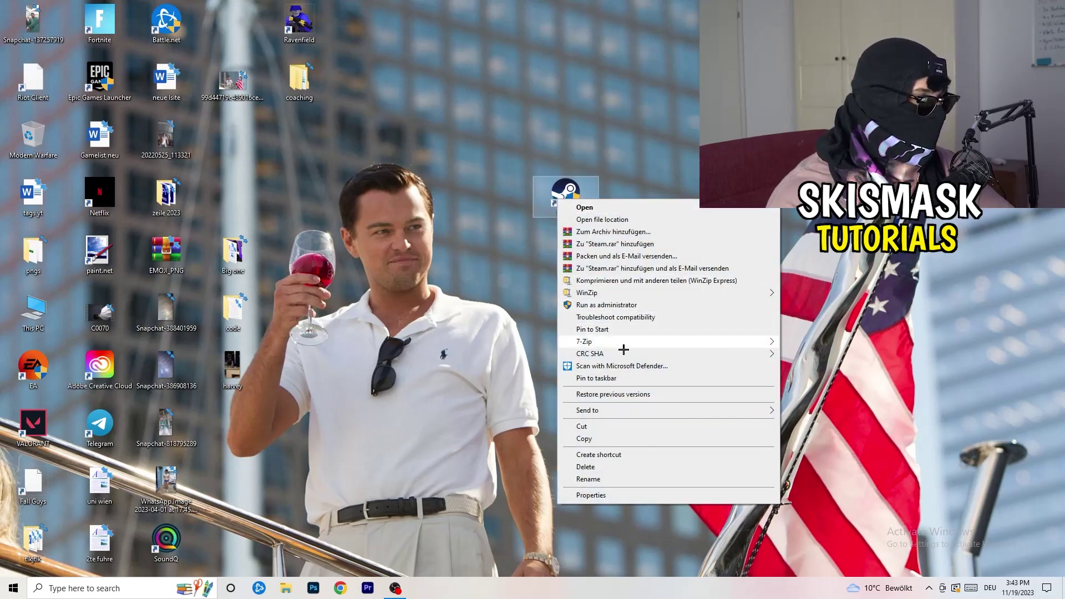
{"action": "left_click", "coordinate": [610, 495]}
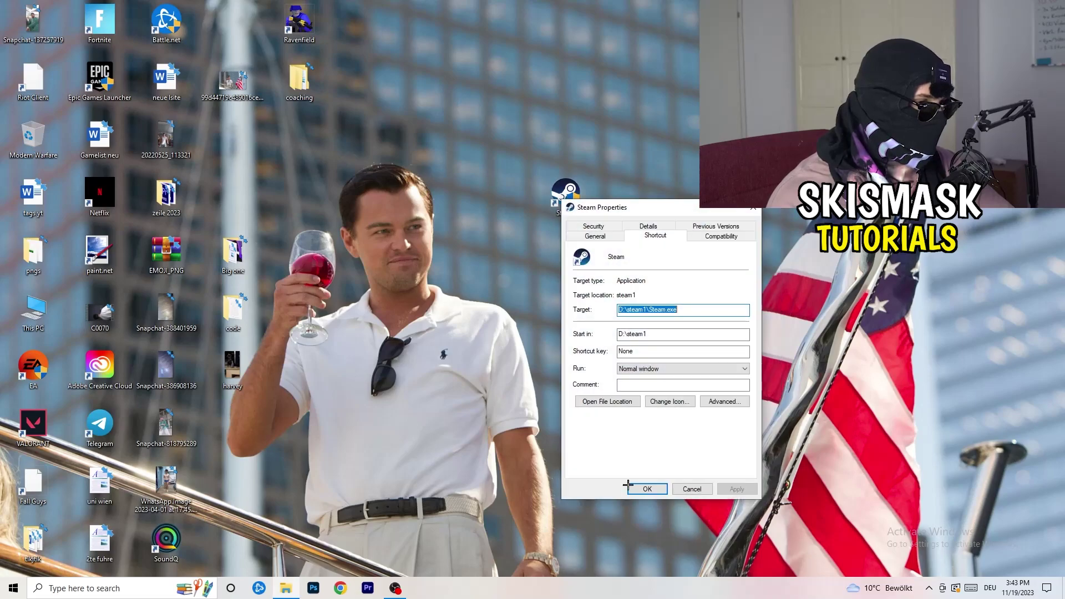
{"action": "left_click_drag", "start_coordinate": [636, 199], "coordinate": [530, 155]}
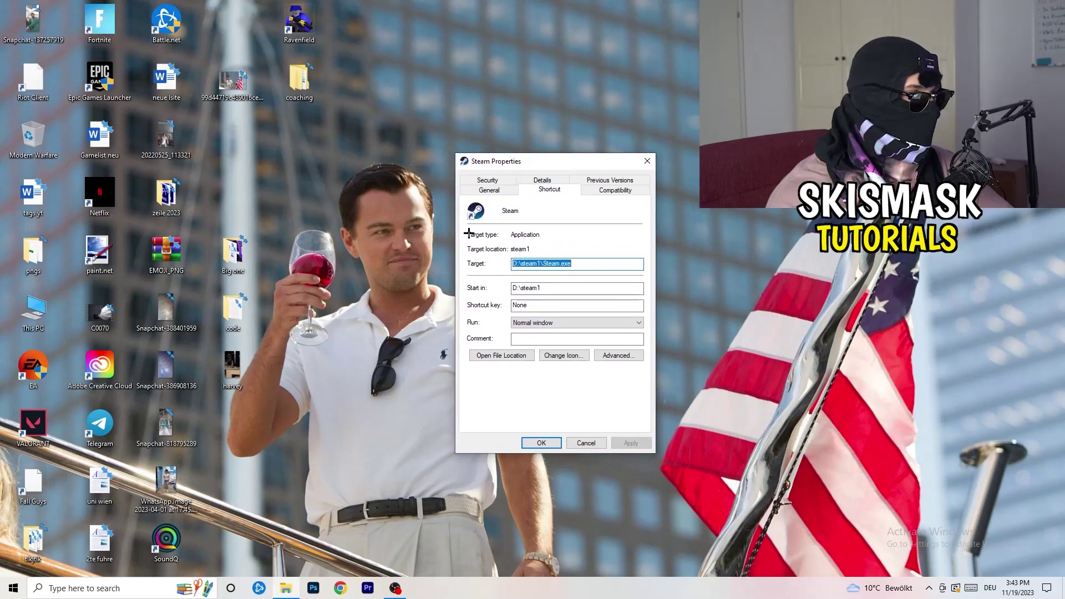
Keep Steam's compatibility mode at Windows 8 with administrator rights and confirm with OK
{"action": "left_click", "coordinate": [627, 193]}
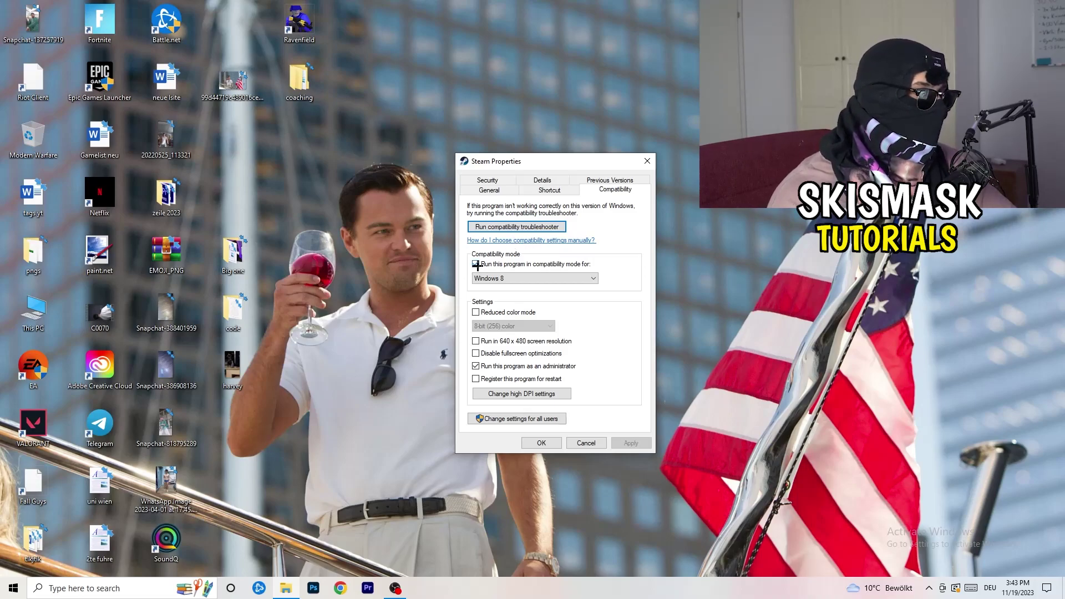
{"action": "left_click", "coordinate": [583, 263]}
{"action": "left_click", "coordinate": [487, 266]}
{"action": "left_click", "coordinate": [530, 279]}
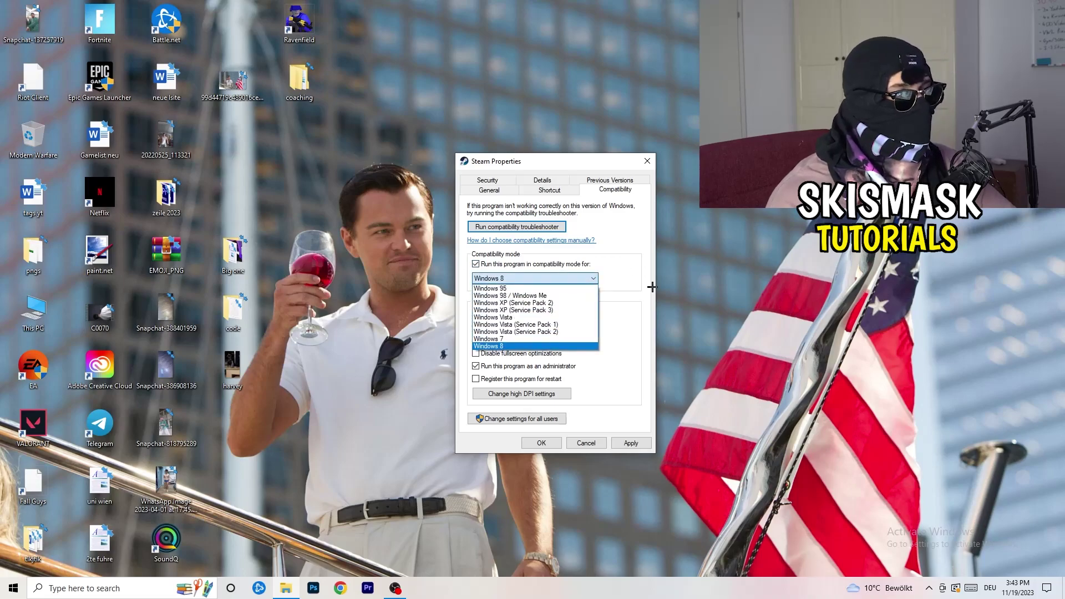
{"action": "left_click", "coordinate": [628, 255]}
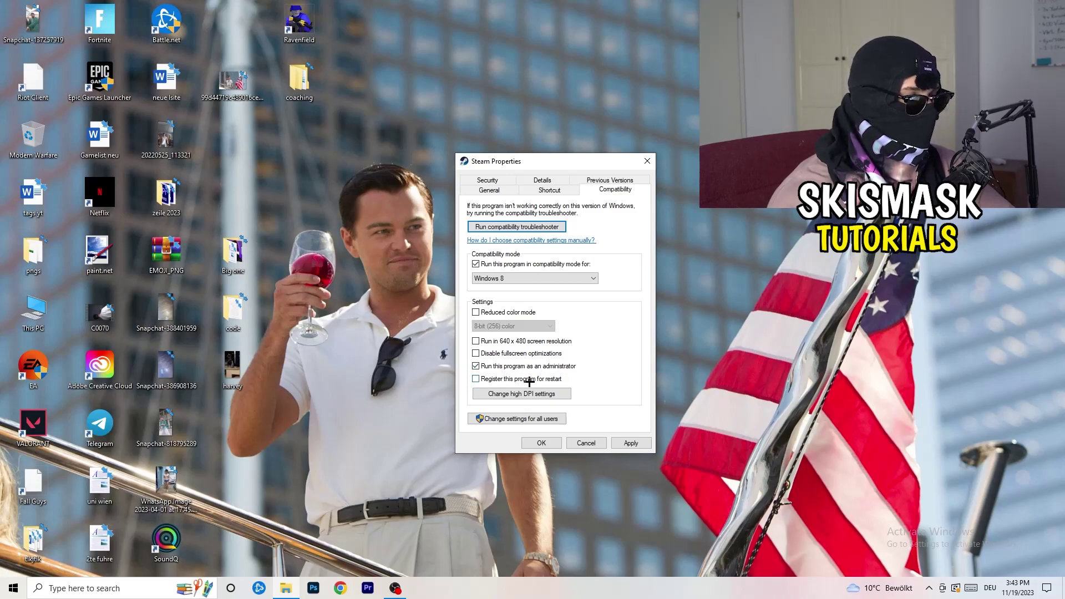
{"action": "left_click", "coordinate": [541, 442]}
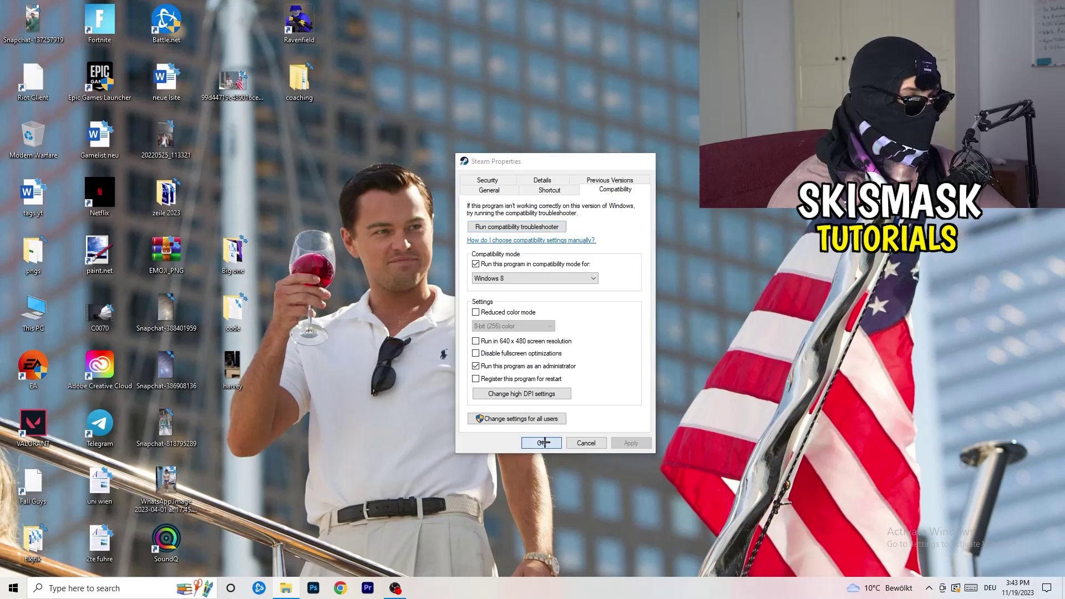
Return the Steam shortcut to the desktop icon grid and bring up the Start menu
{"action": "left_click_drag", "start_coordinate": [582, 208], "coordinate": [640, 200]}
{"action": "left_click", "coordinate": [556, 152]}
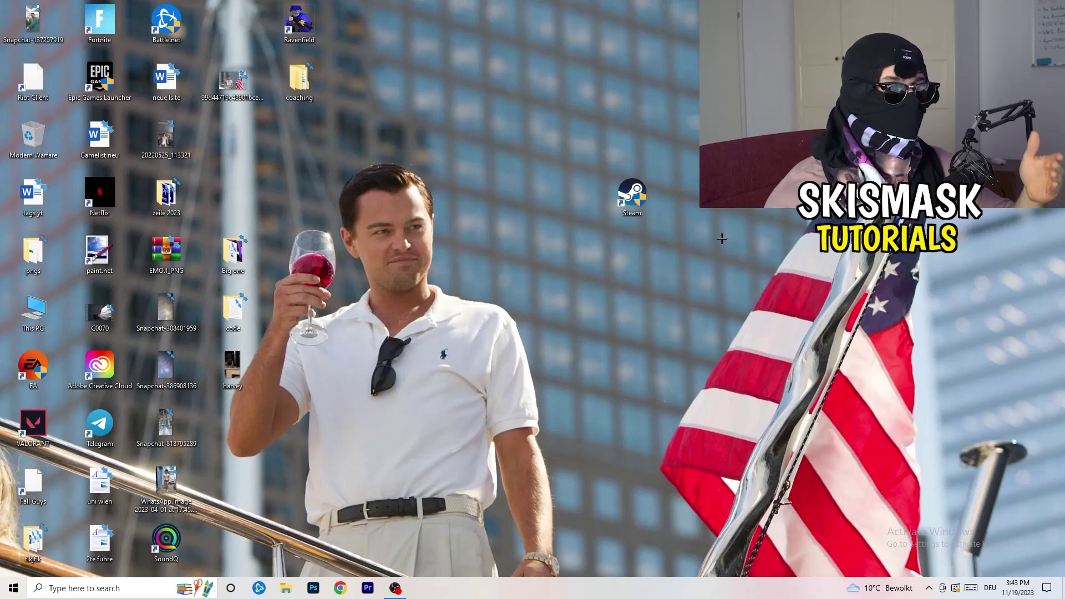
{"action": "right_click", "coordinate": [631, 194]}
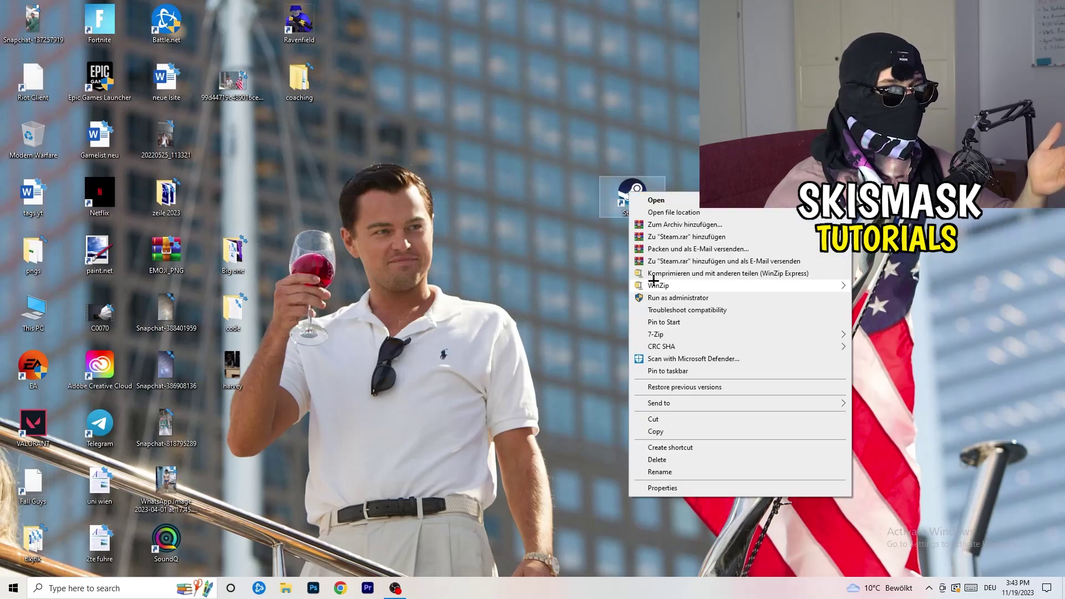
{"action": "left_click", "coordinate": [505, 236]}
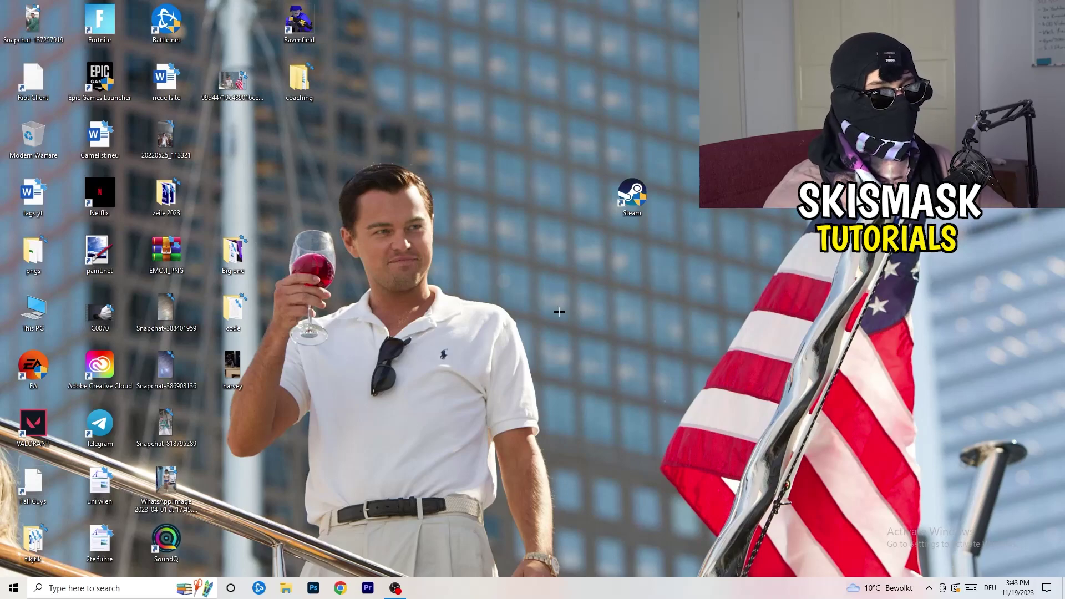
{"action": "left_click_drag", "start_coordinate": [631, 197], "coordinate": [275, 137]}
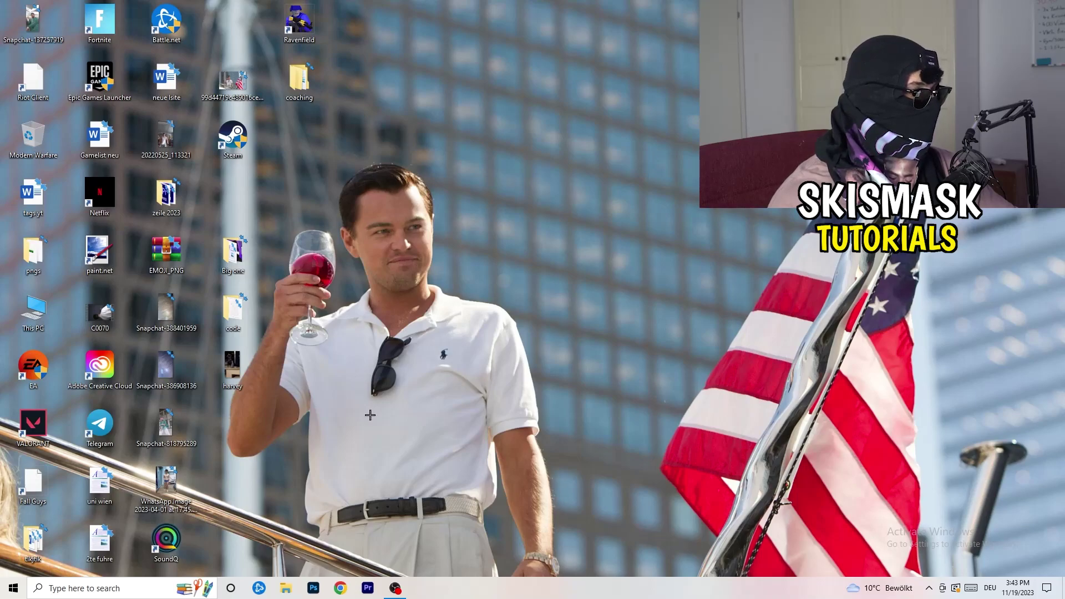
{"action": "left_click", "coordinate": [13, 589]}
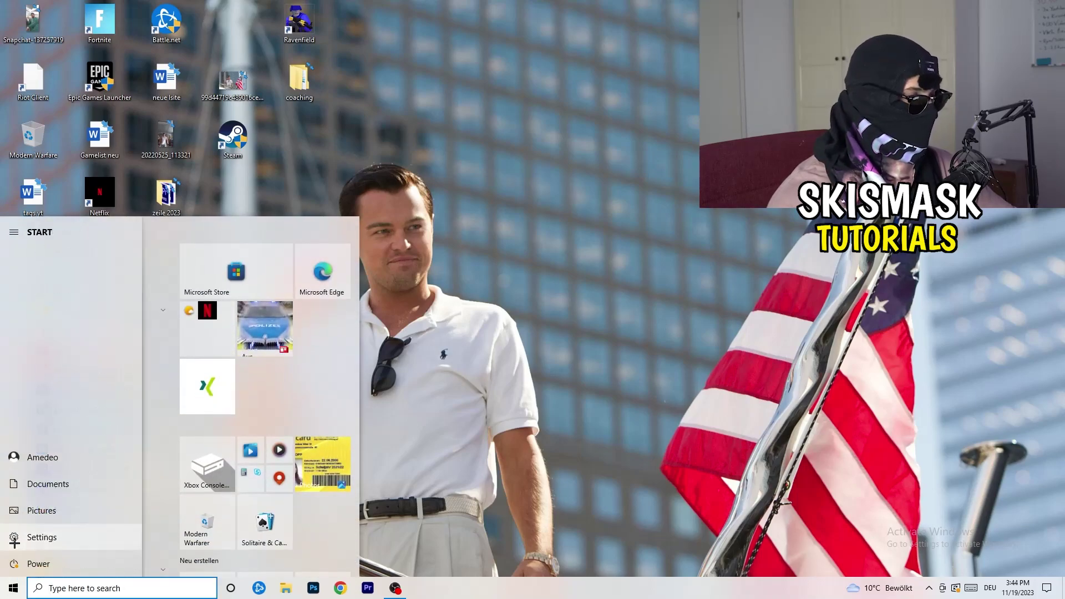
Open Settings from Start and go to the Gaming section's Xbox Game Bar page, showing Off
{"action": "left_click", "coordinate": [15, 539]}
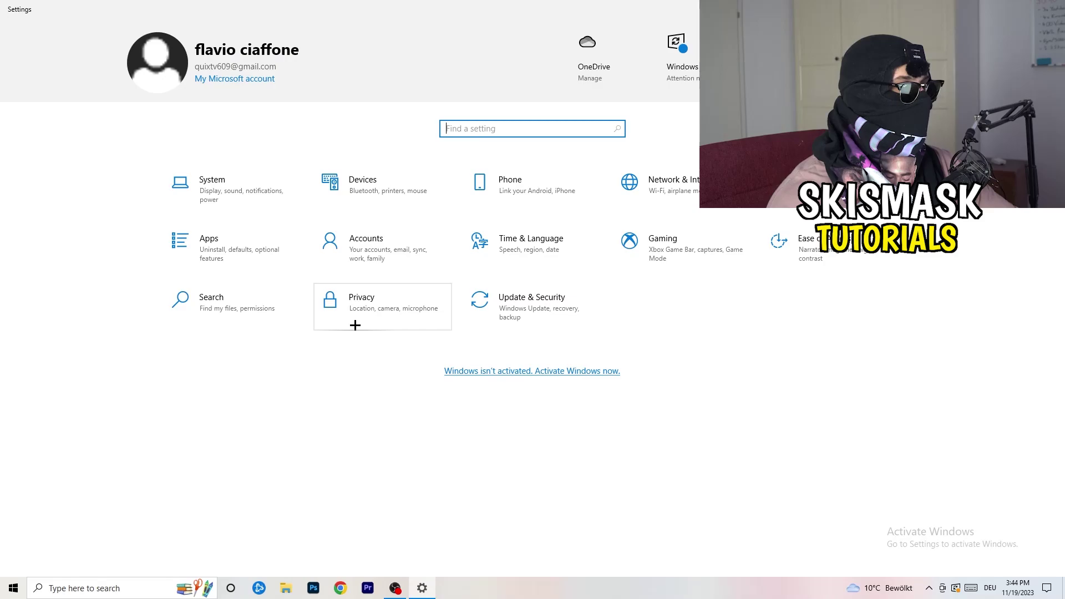
{"action": "left_click", "coordinate": [626, 260]}
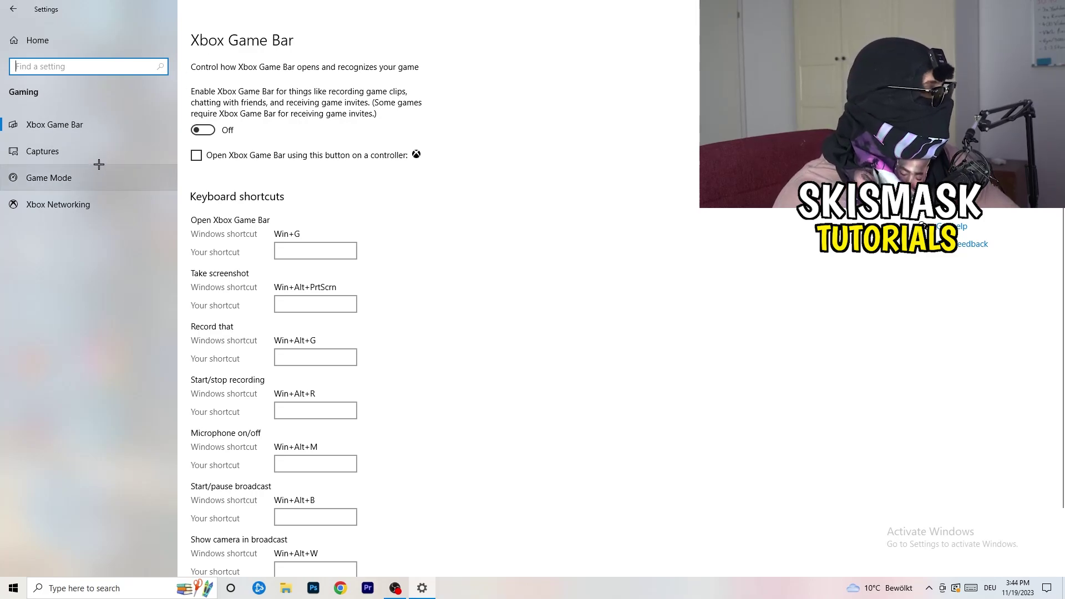
Confirm background recording is off under Captures, then check that Game Mode is On
{"action": "left_click", "coordinate": [41, 151]}
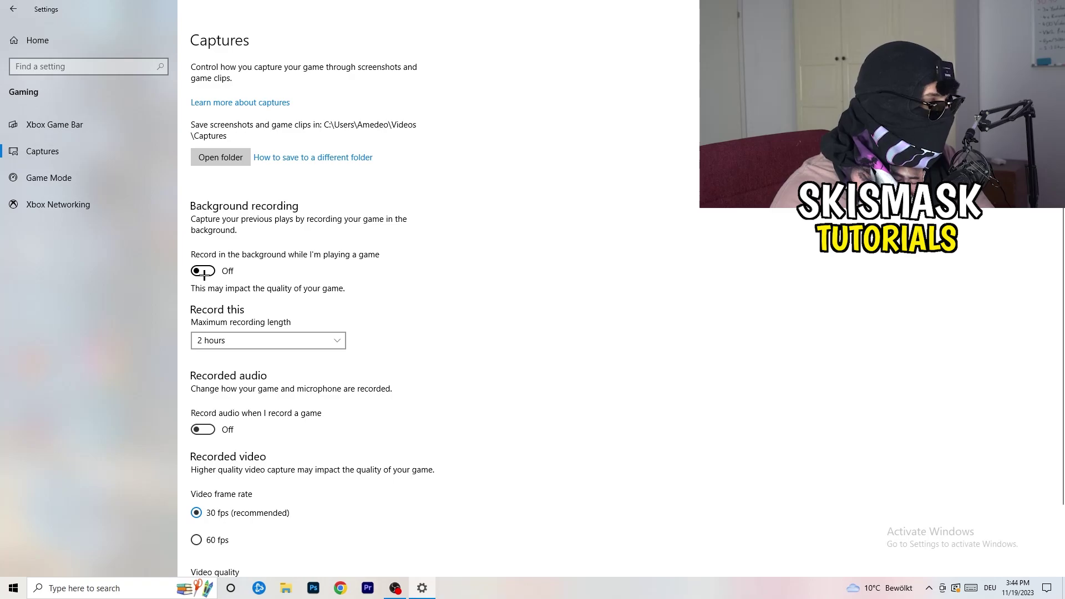
{"action": "scroll", "coordinate": [297, 388], "scroll_direction": "down", "scroll_amount": 2}
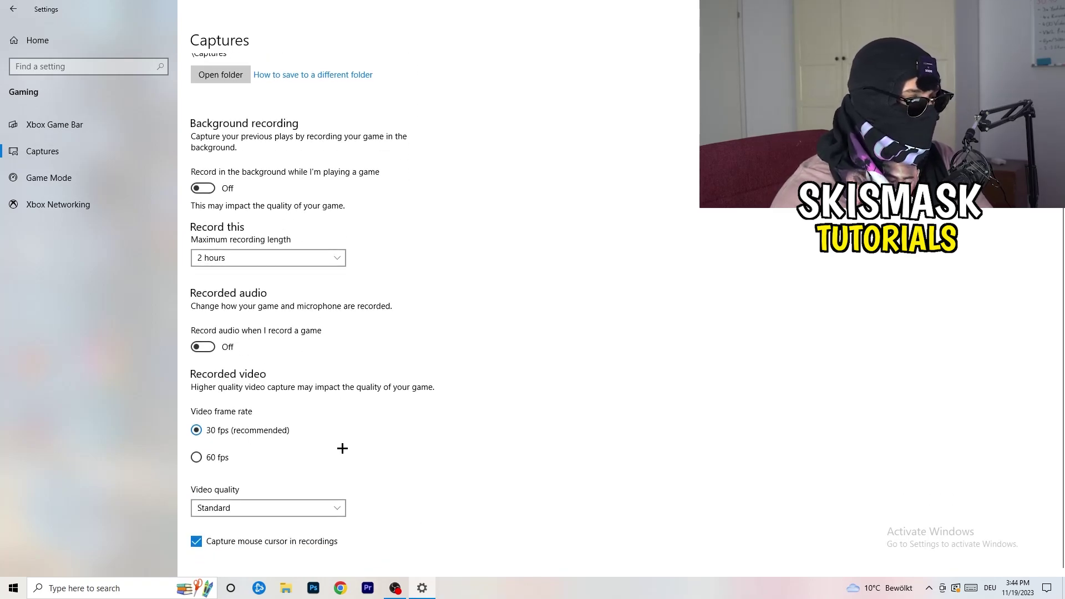
{"action": "scroll", "coordinate": [342, 448], "scroll_direction": "up", "scroll_amount": 2}
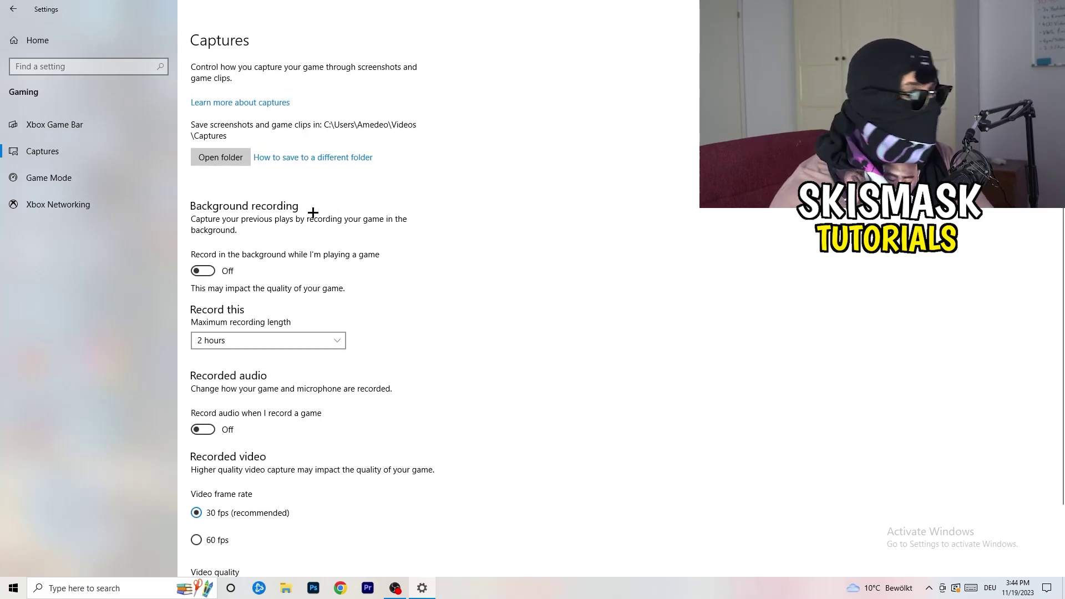
{"action": "left_click", "coordinate": [101, 178]}
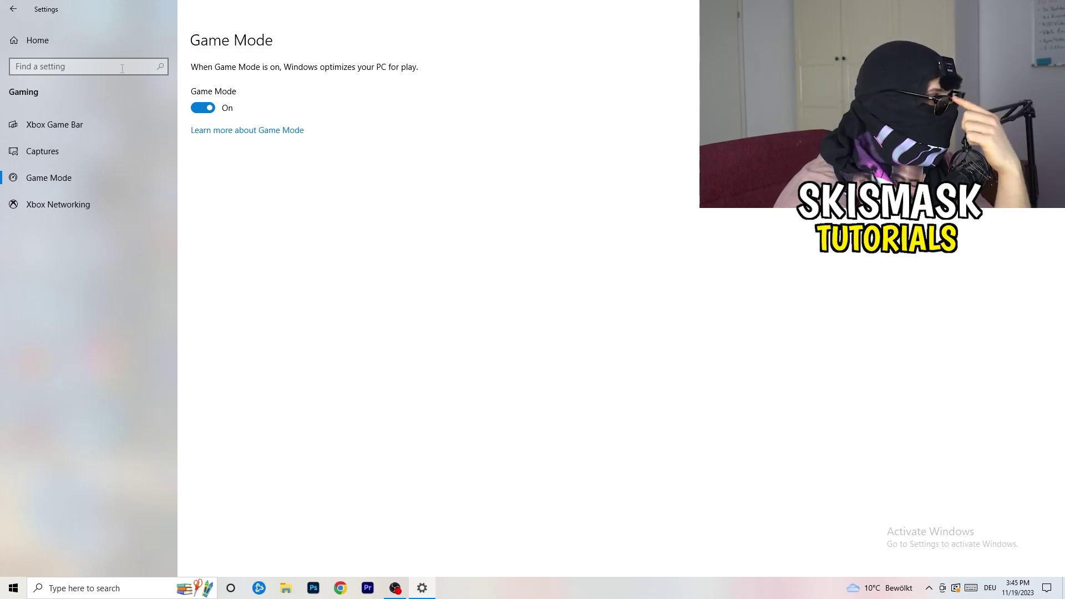
Go to Update & Security to see the 2023-11 Cumulative Update (KB5032189) awaiting restart
{"action": "left_click", "coordinate": [12, 6]}
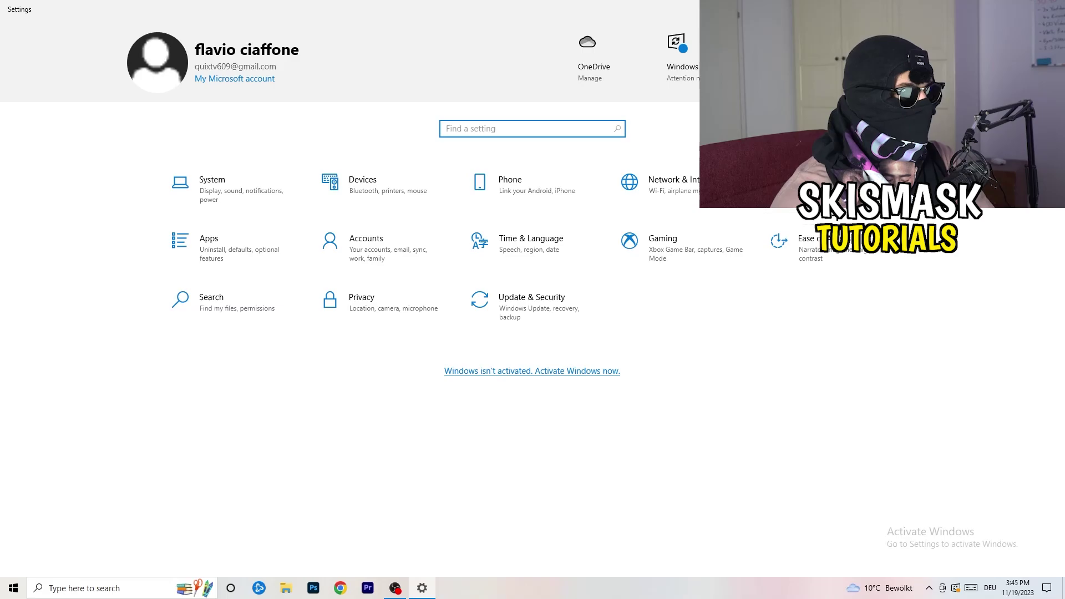
{"action": "left_click", "coordinate": [521, 305]}
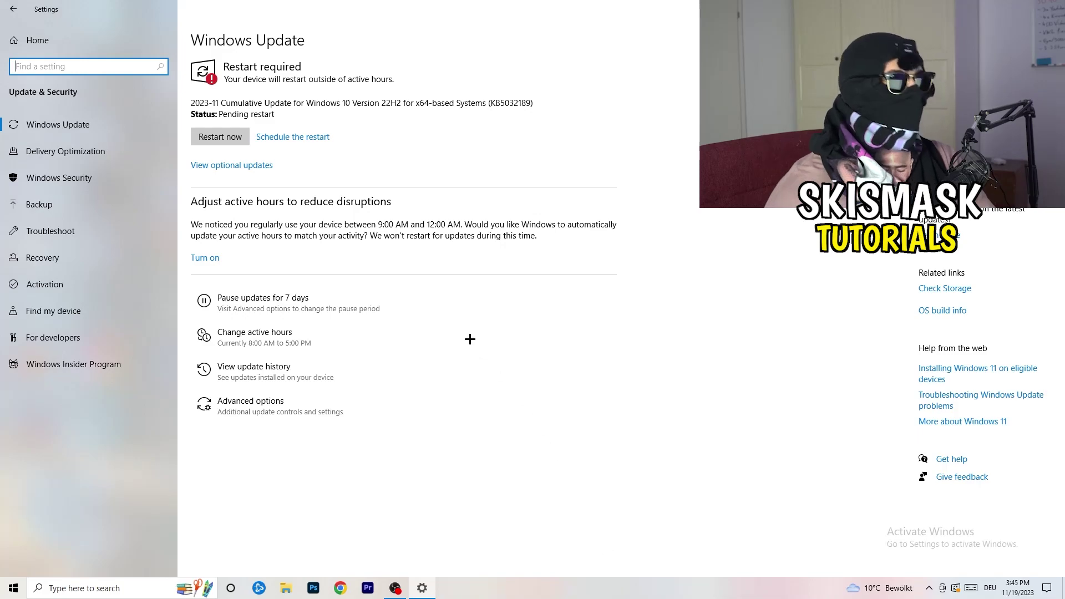
{"action": "left_click", "coordinate": [380, 80]}
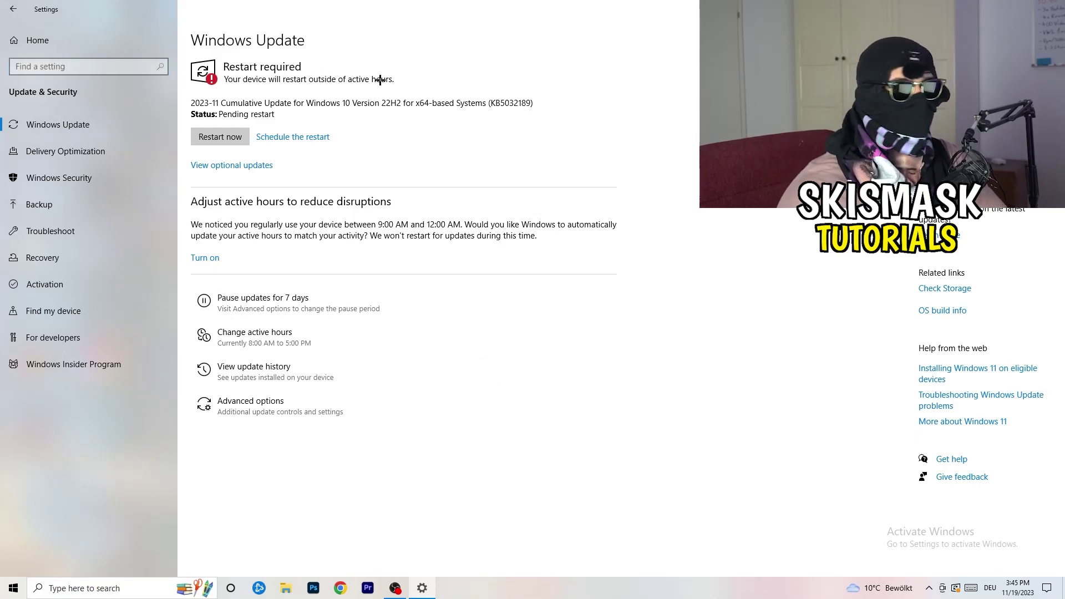